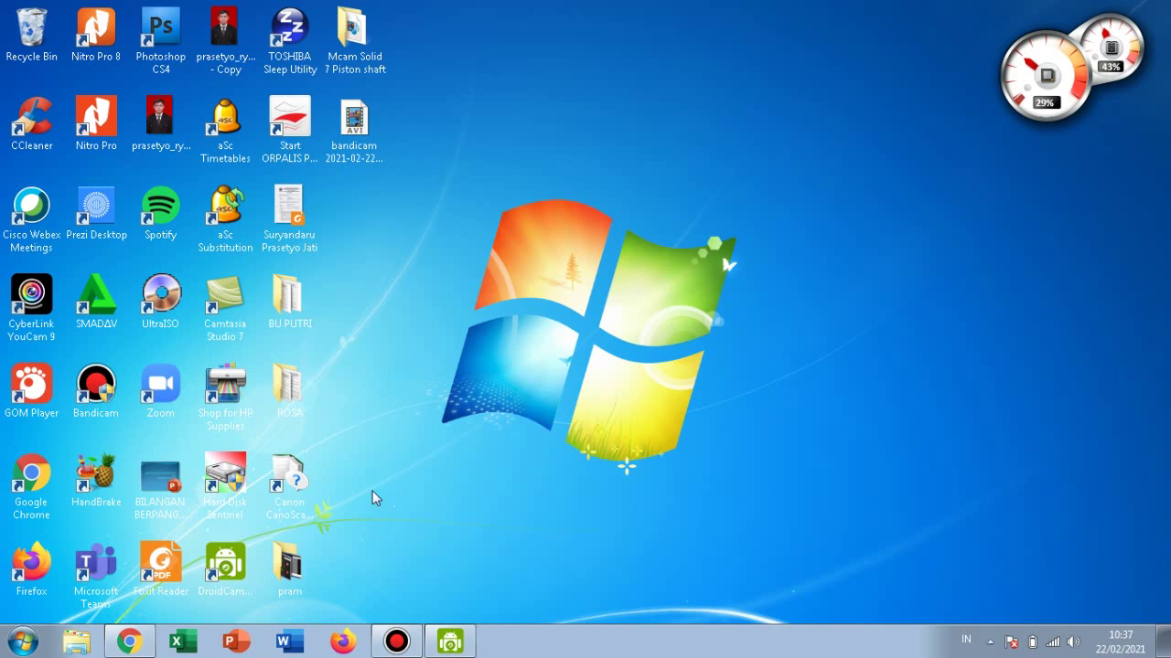
Restore the Chrome window showing the zoom.us homepage from the taskbar.
{"action": "left_click", "coordinate": [129, 643]}
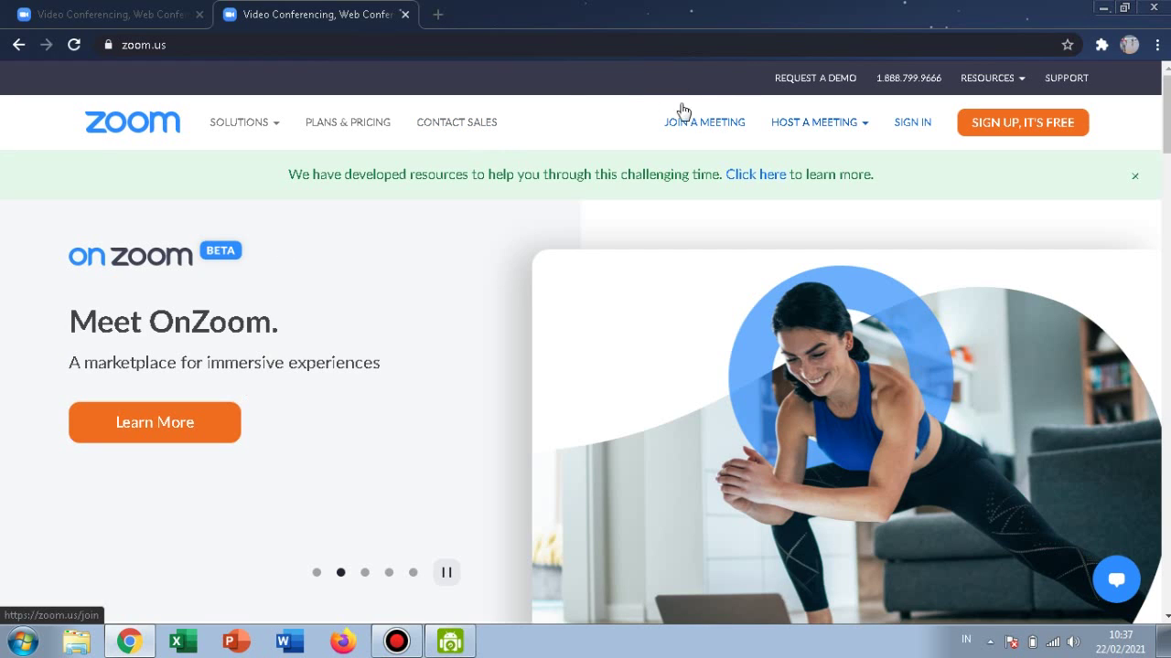
Start a free Zoom account sign-up with the 'Sign Up, It's Free' button.
{"action": "mouse_move", "coordinate": [240, 123]}
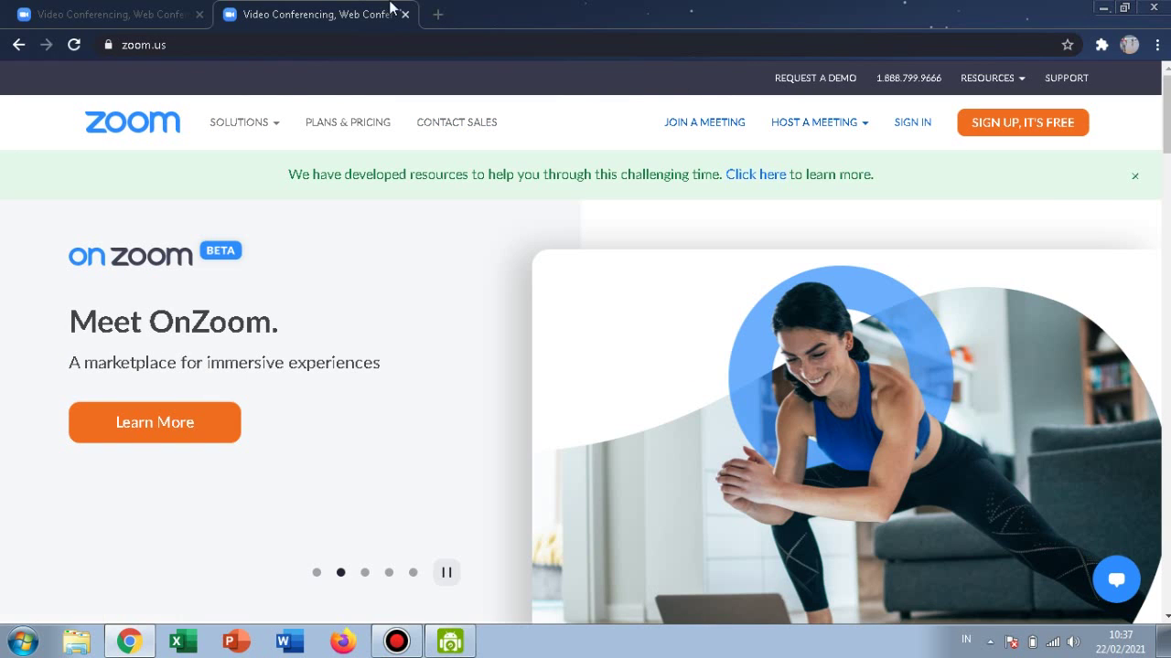
{"action": "mouse_move", "coordinate": [581, 7]}
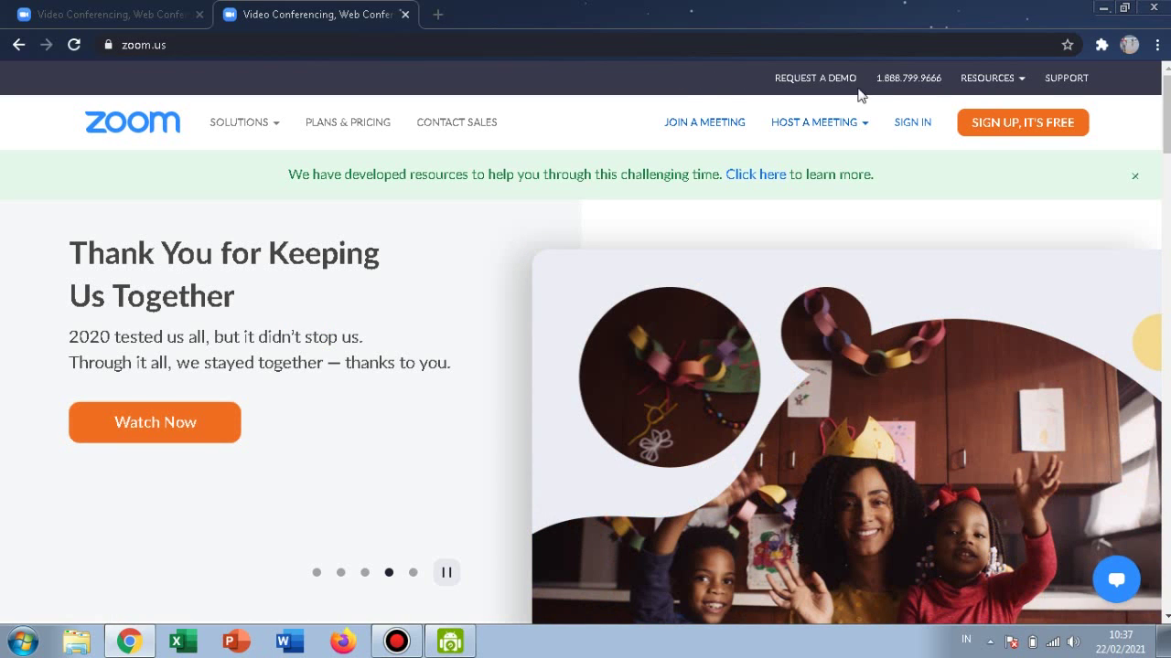
{"action": "left_click", "coordinate": [1040, 135]}
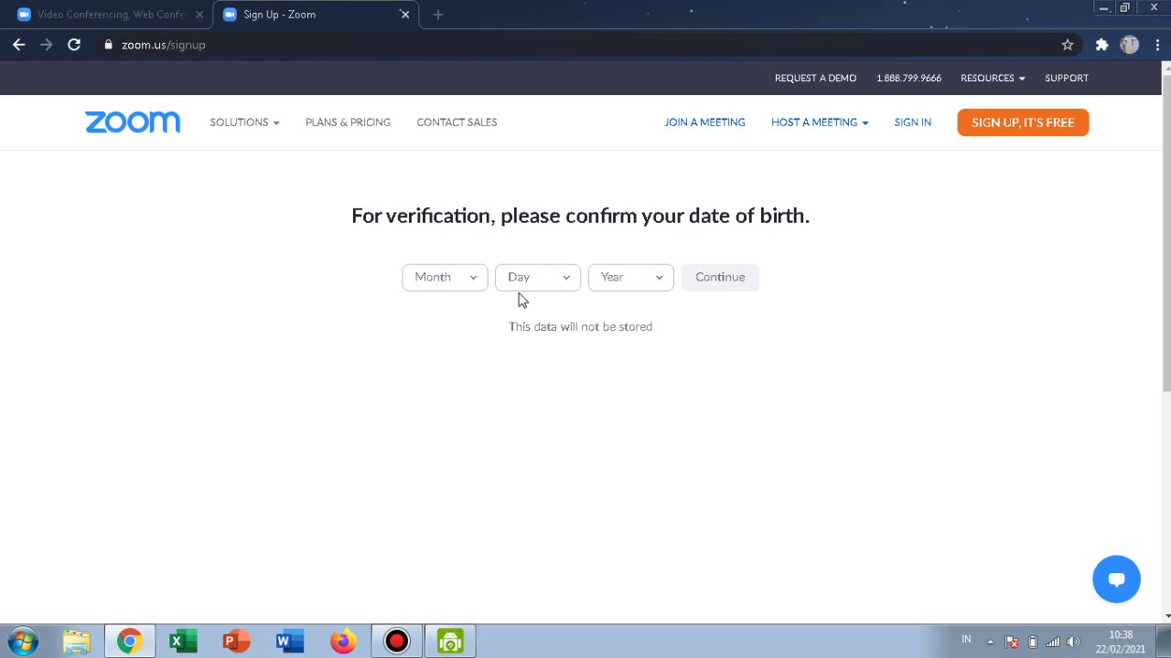
Pick Dec as the birth month and 31 as the birth day.
{"action": "left_click", "coordinate": [460, 289]}
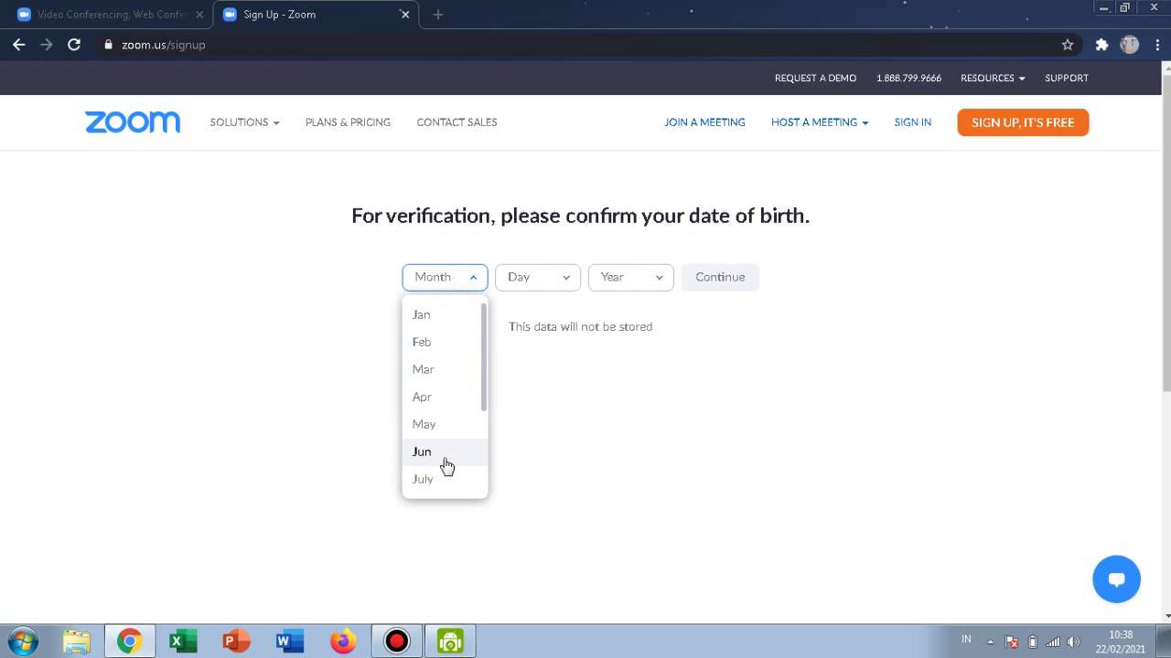
{"action": "left_click_drag", "start_coordinate": [484, 397], "coordinate": [481, 510]}
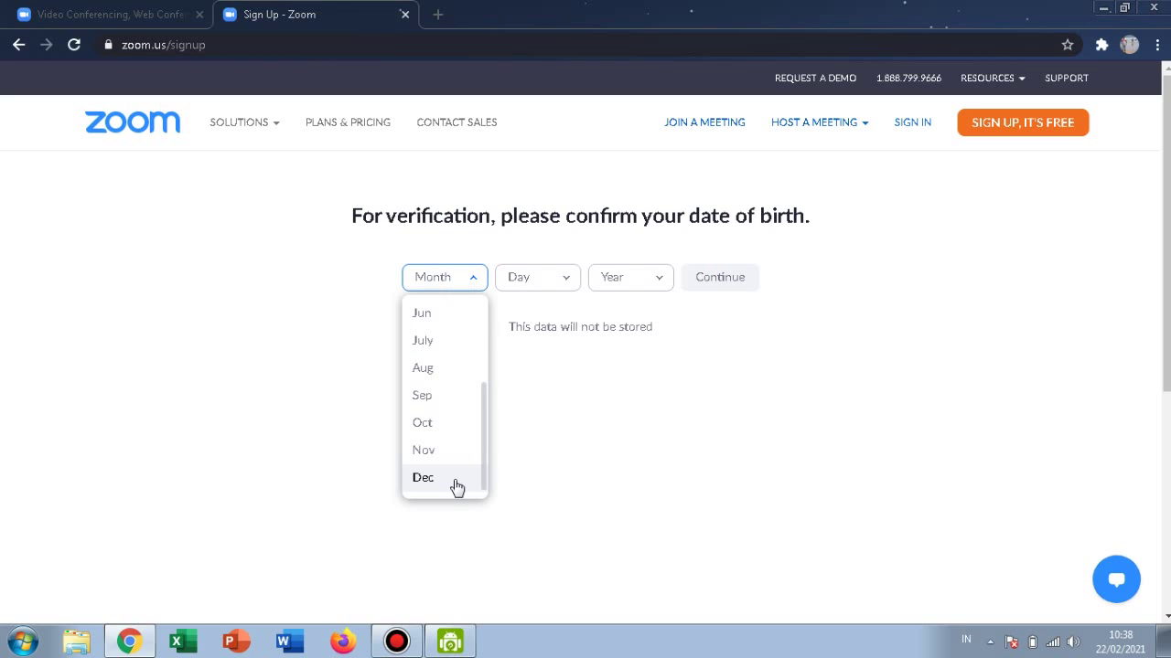
{"action": "key", "text": "Tab"}
{"action": "left_click", "coordinate": [534, 279]}
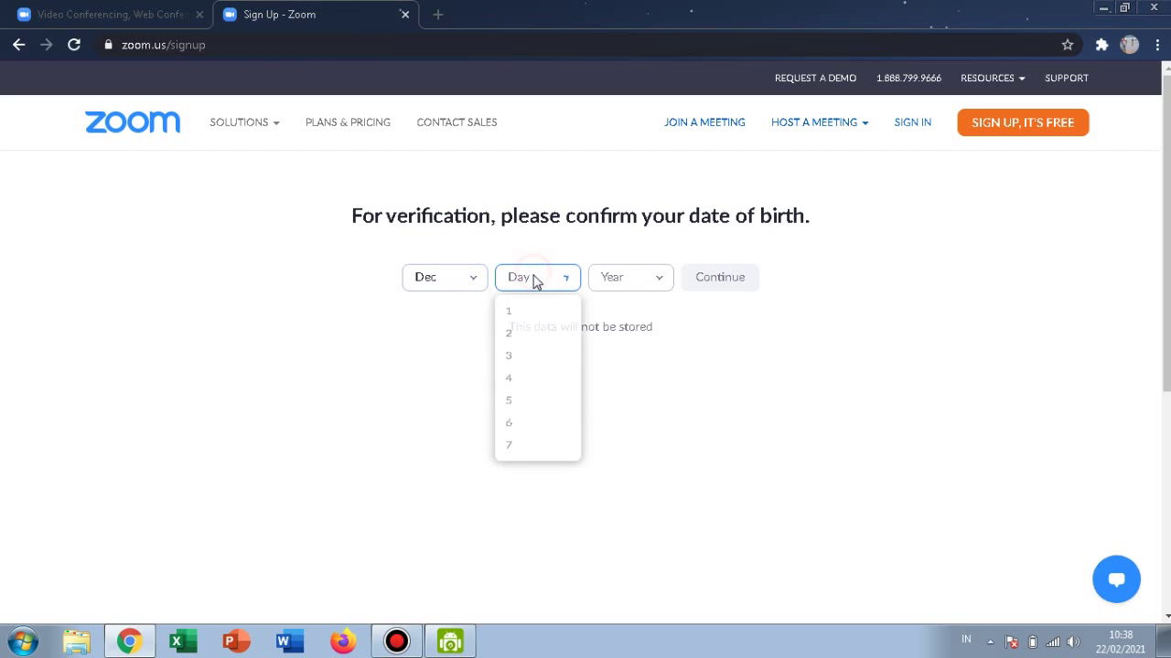
{"action": "left_click_drag", "start_coordinate": [577, 340], "coordinate": [567, 520]}
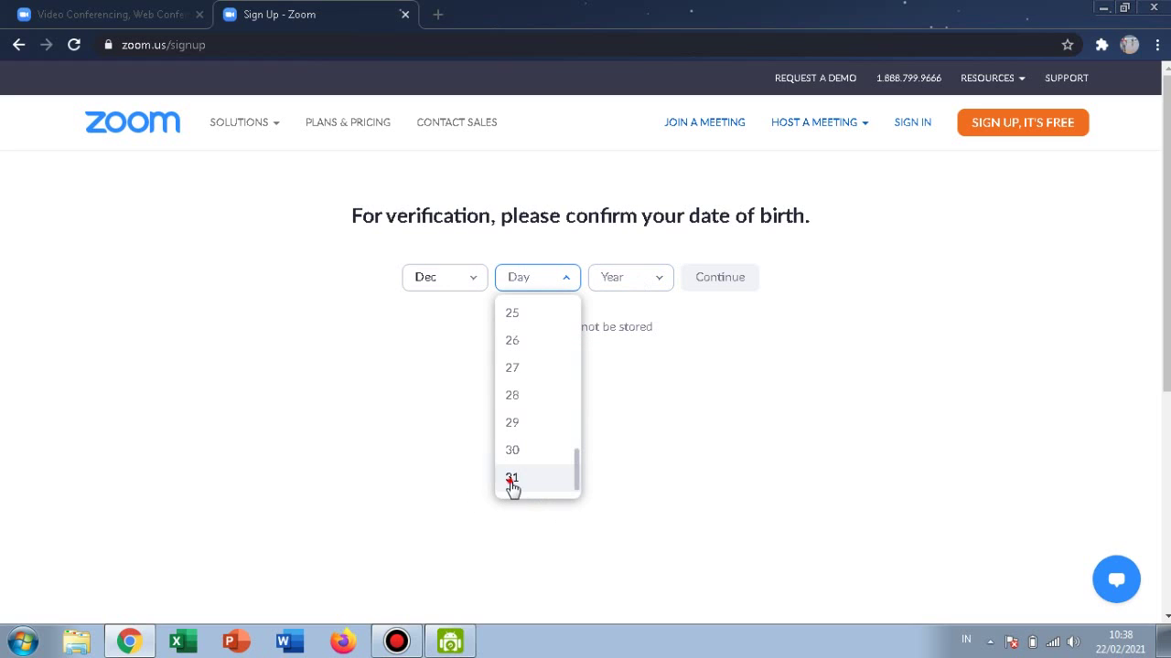
{"action": "left_click", "coordinate": [517, 480]}
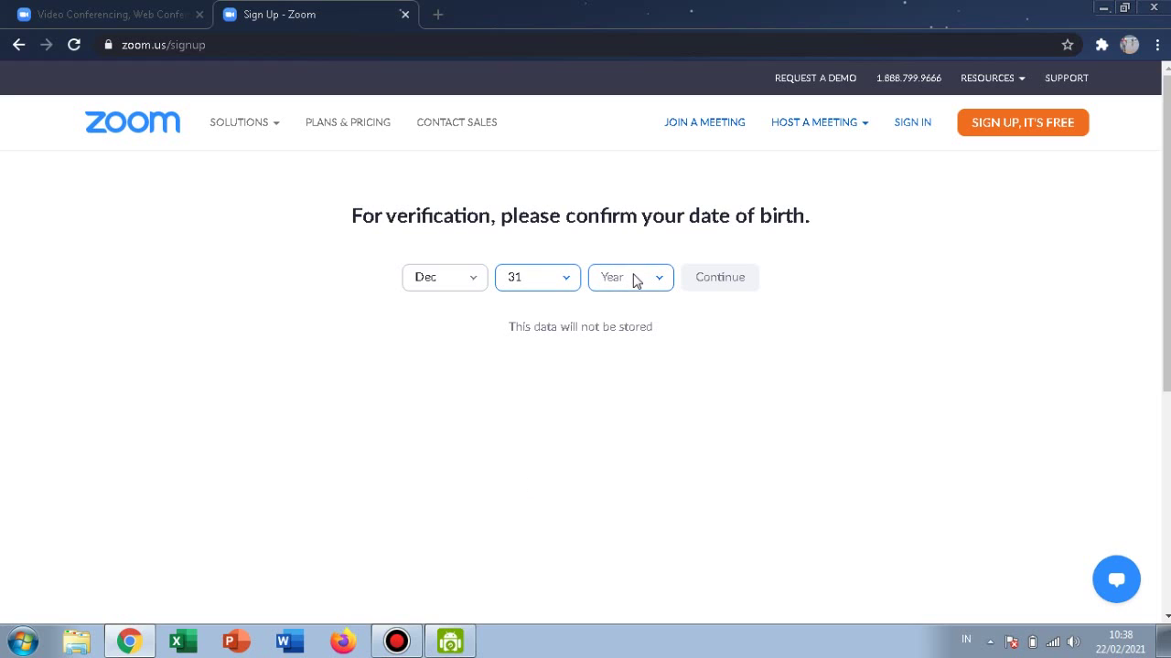
Choose 1996 as the birth year and submit the date of birth.
{"action": "left_click", "coordinate": [633, 280]}
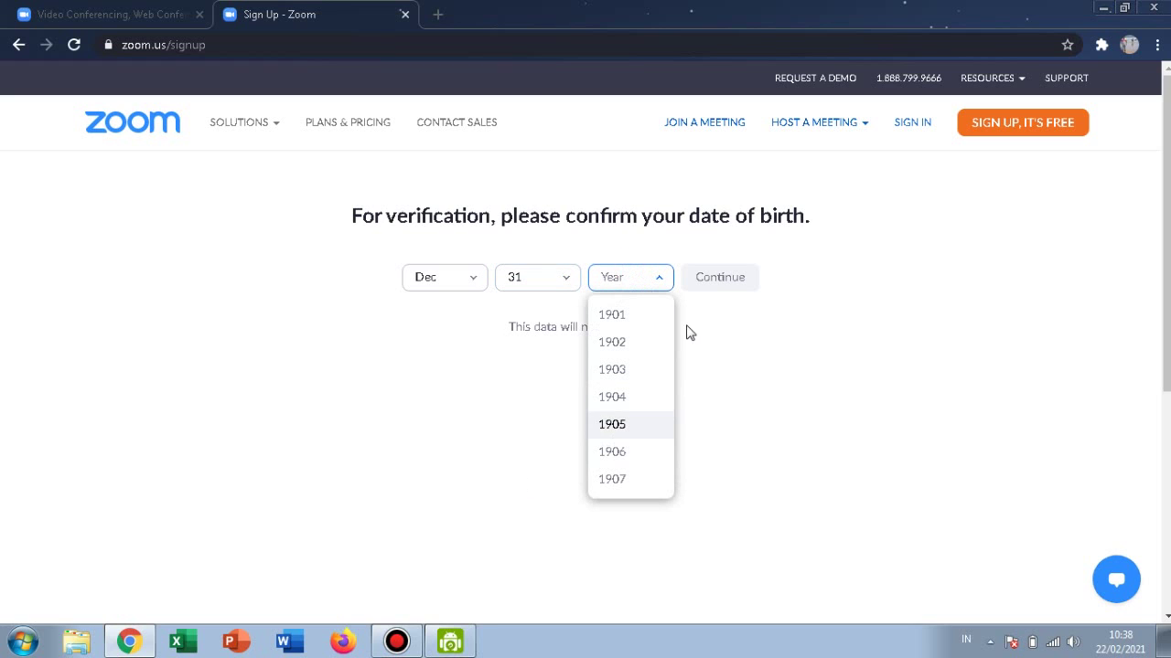
{"action": "left_click_drag", "start_coordinate": [670, 312], "coordinate": [672, 454]}
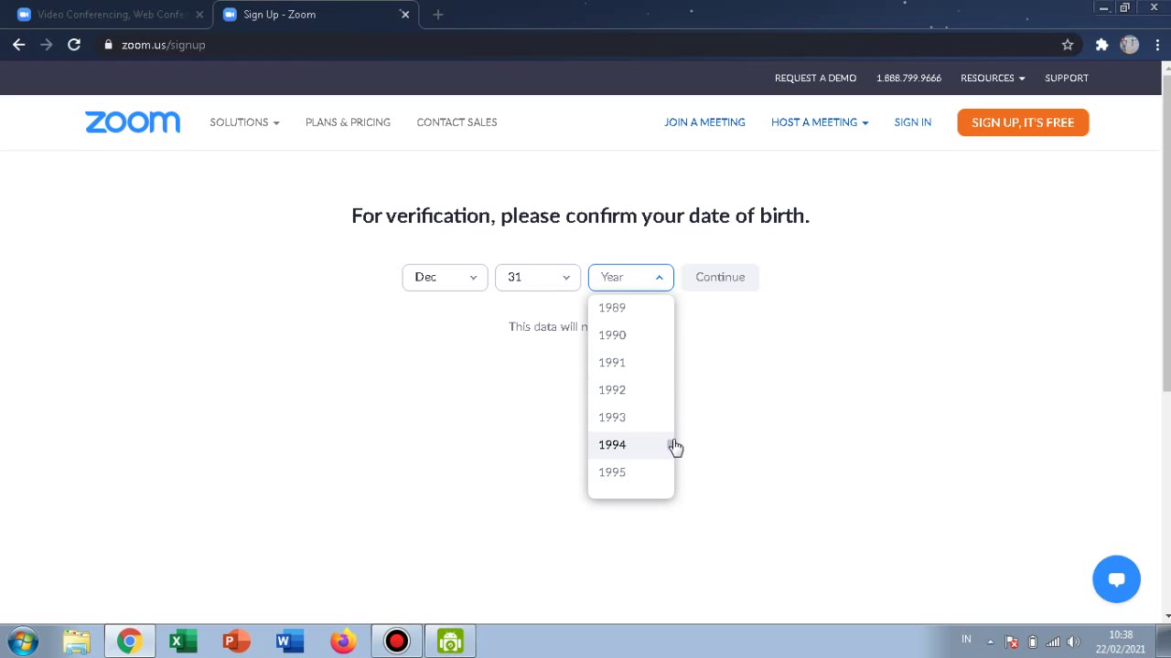
{"action": "left_click_drag", "start_coordinate": [669, 447], "coordinate": [669, 452]}
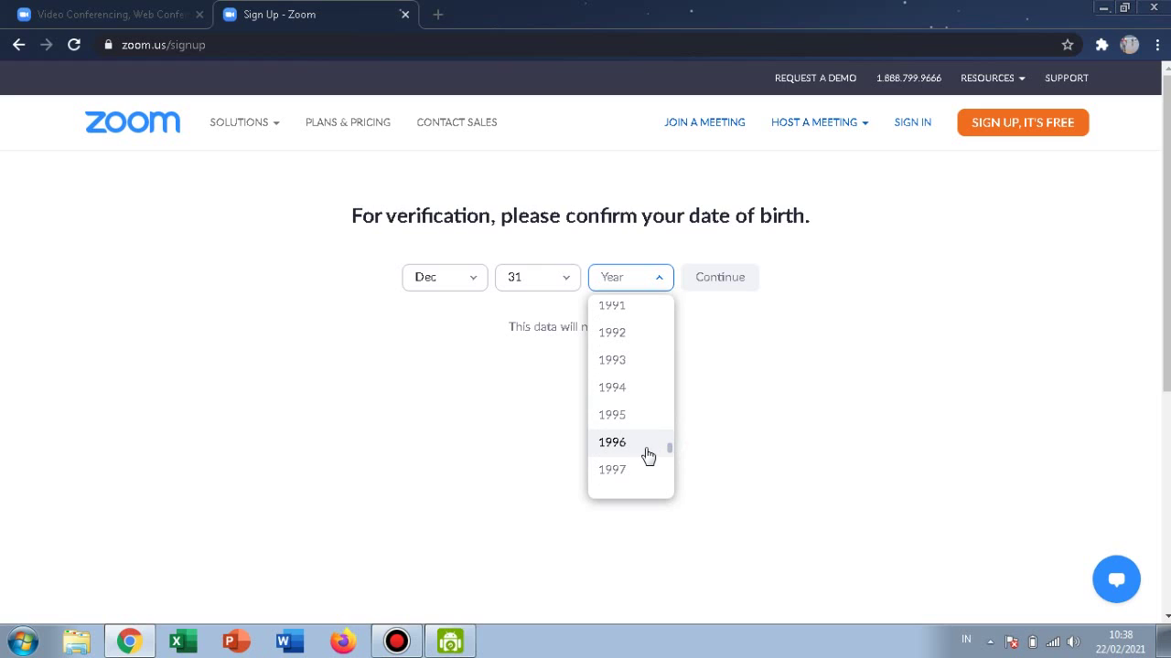
{"action": "left_click", "coordinate": [640, 439]}
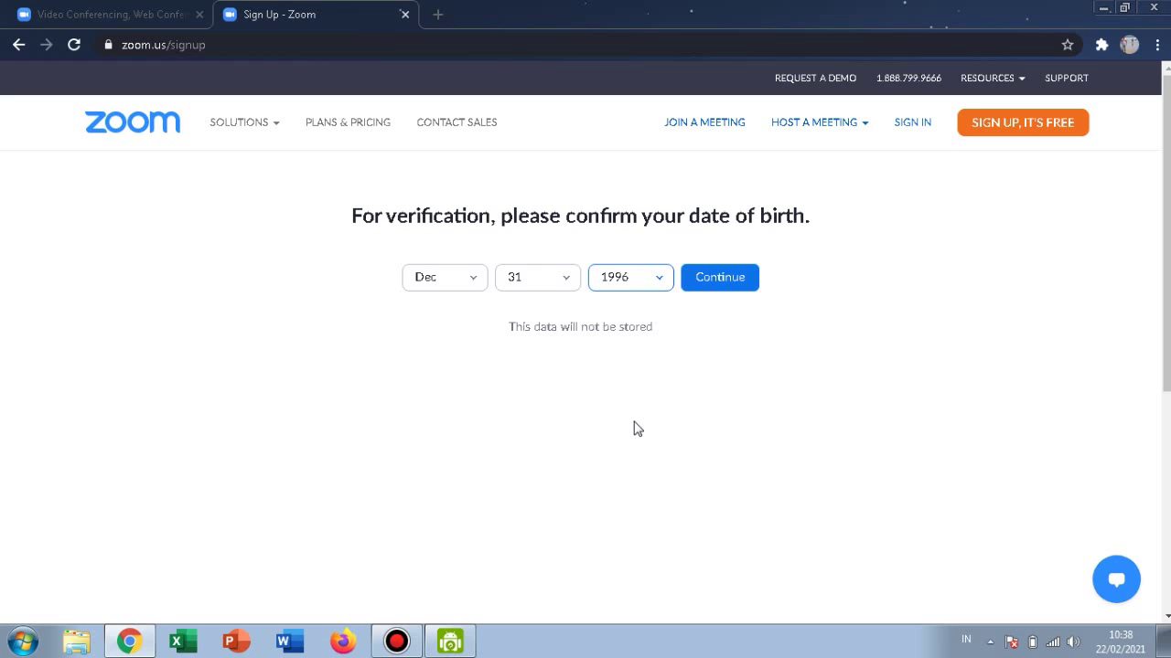
{"action": "left_click", "coordinate": [724, 287]}
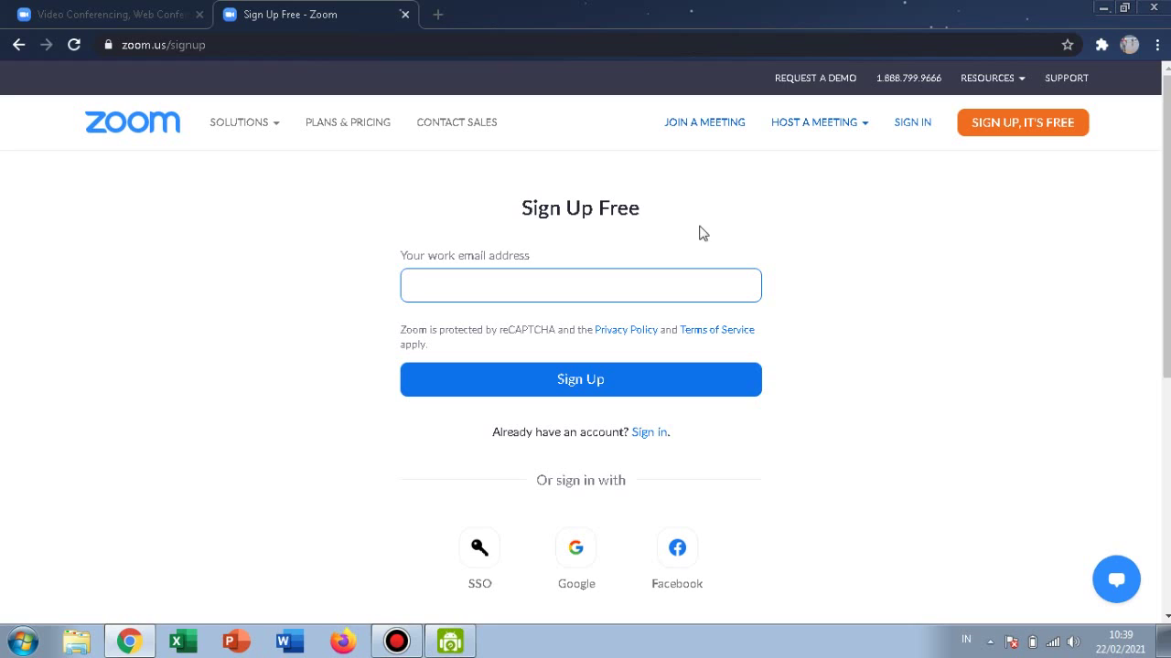
On the Sign In page, enter the account e-mail and password and untick Stay signed in.
{"action": "left_click", "coordinate": [650, 439]}
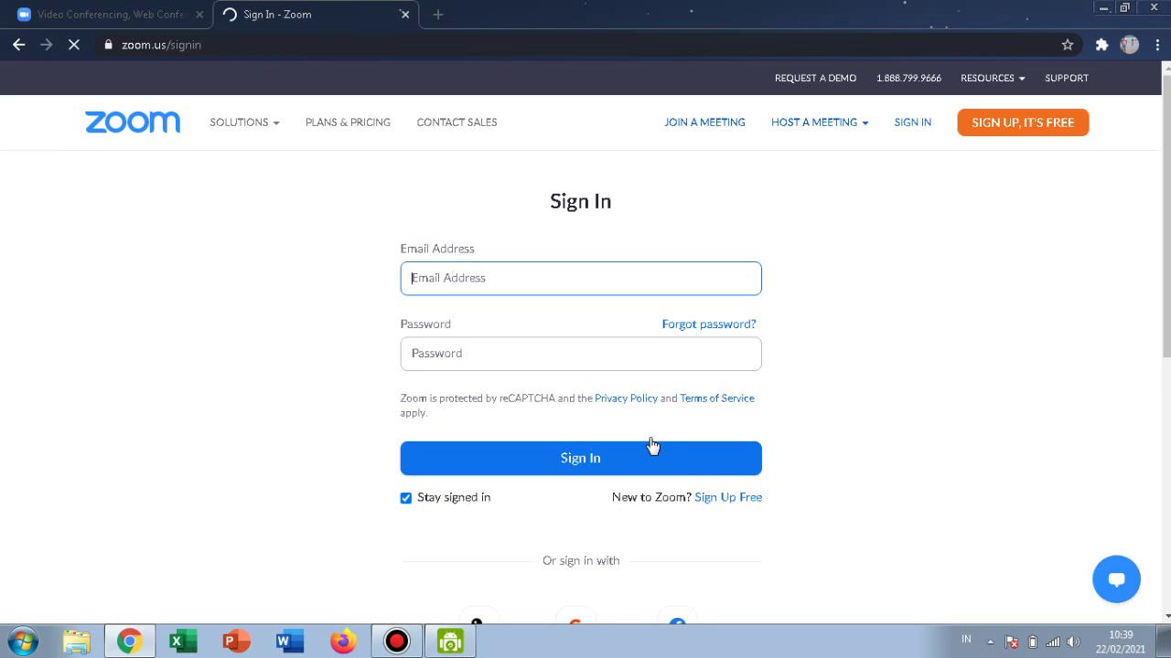
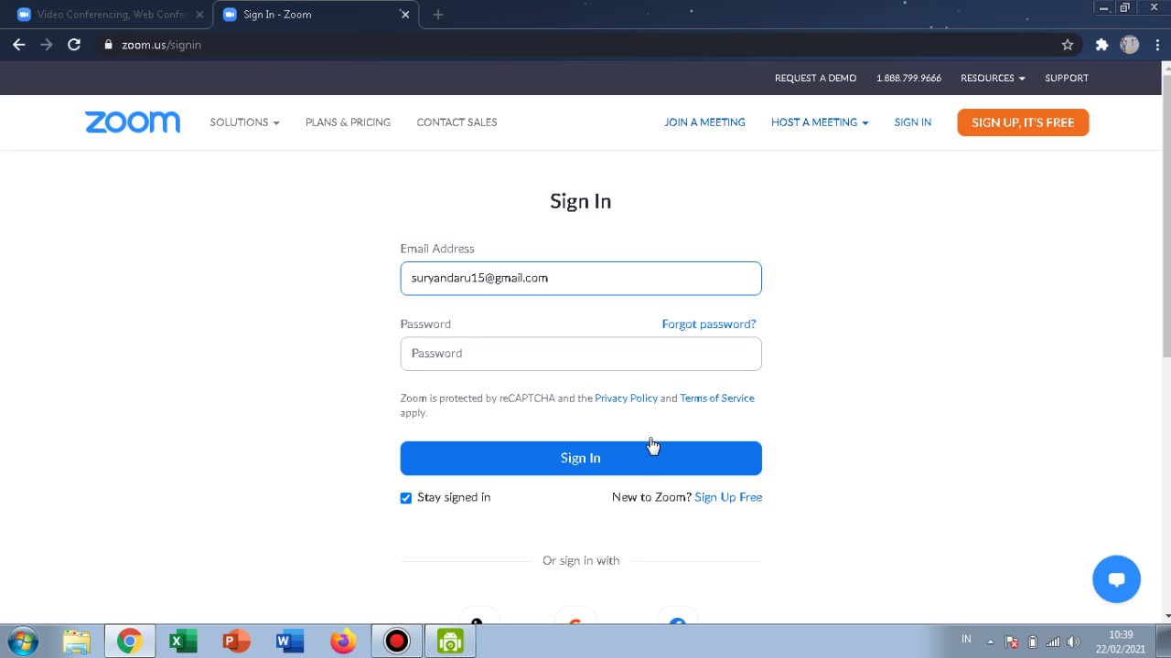
{"action": "left_click", "coordinate": [566, 366]}
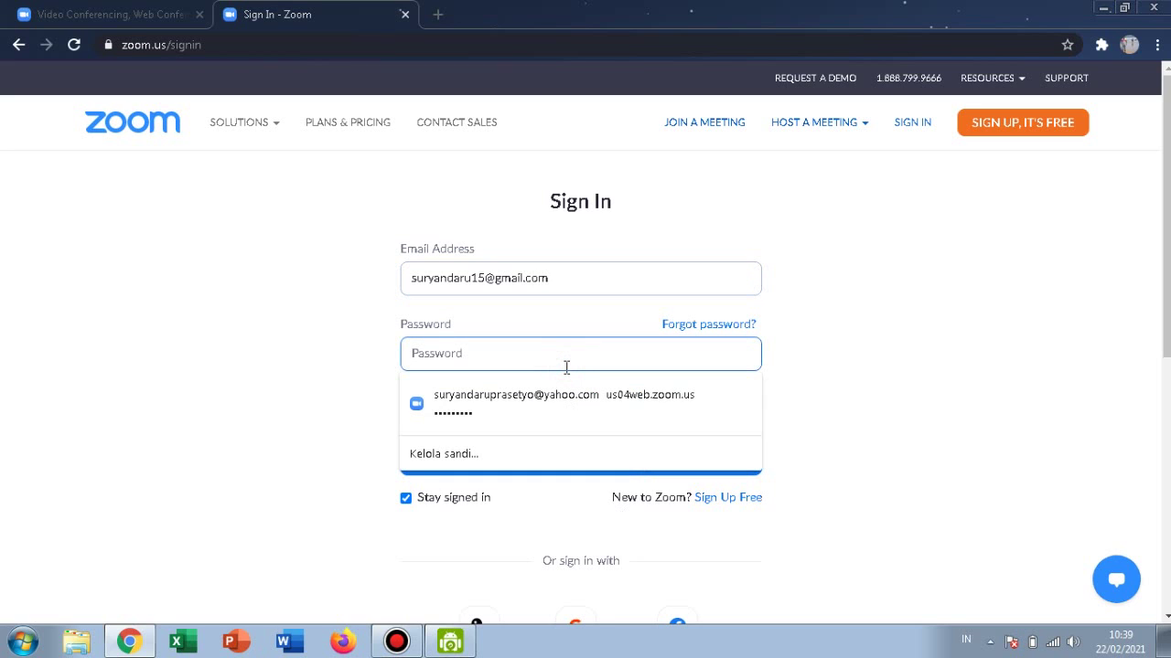
{"action": "type", "text": "•"}
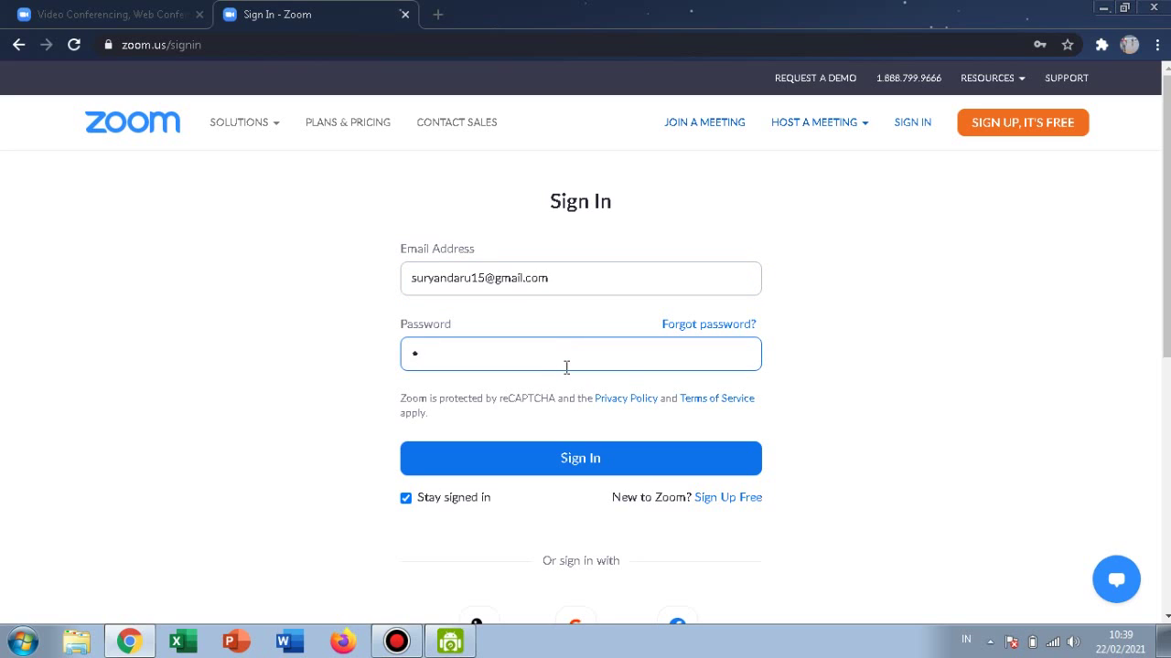
{"action": "type", "text": "••••••••"}
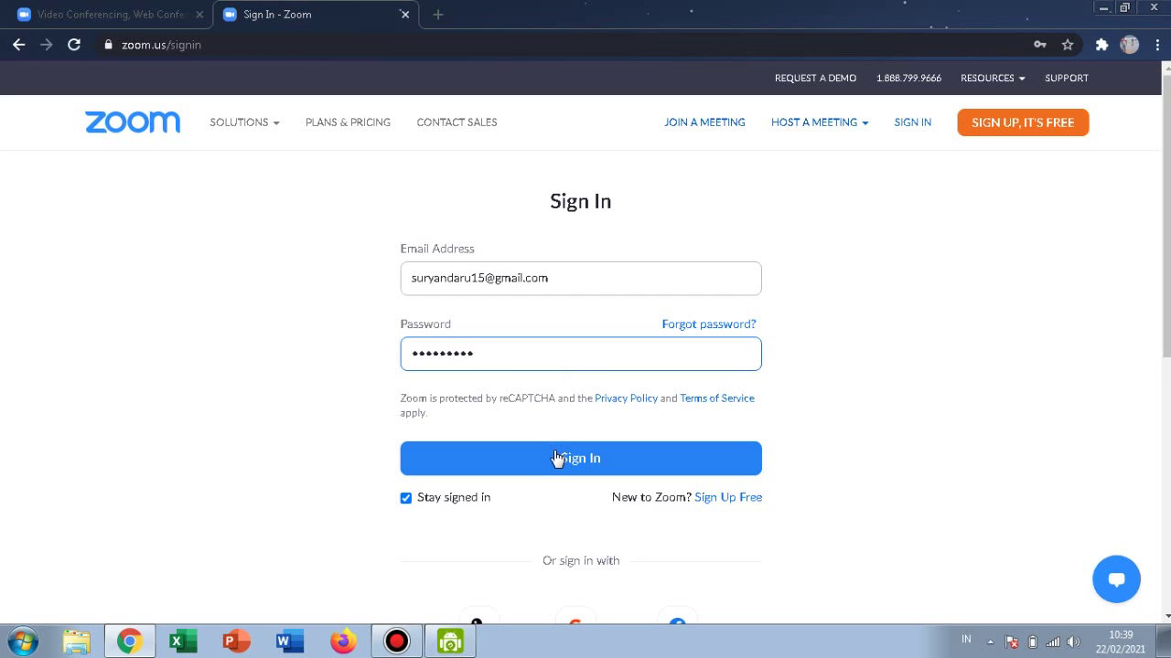
{"action": "left_click", "coordinate": [464, 502]}
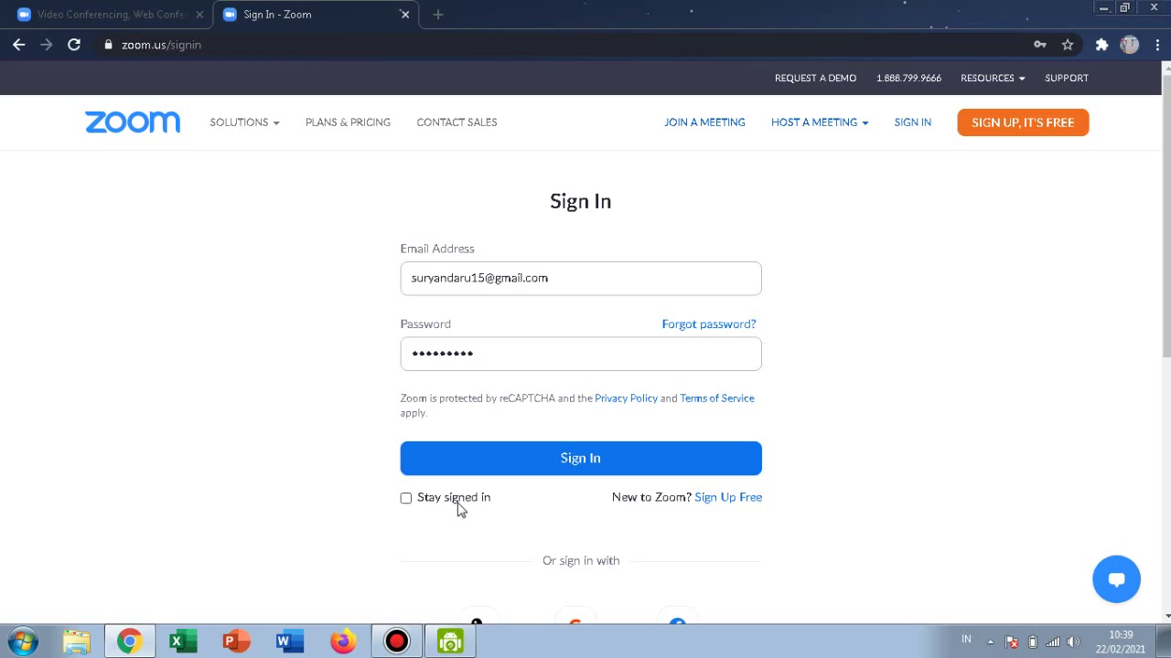
Submit the sign-in, tick the three boat pictures in the reCAPTCHA, and verify.
{"action": "left_click", "coordinate": [545, 458]}
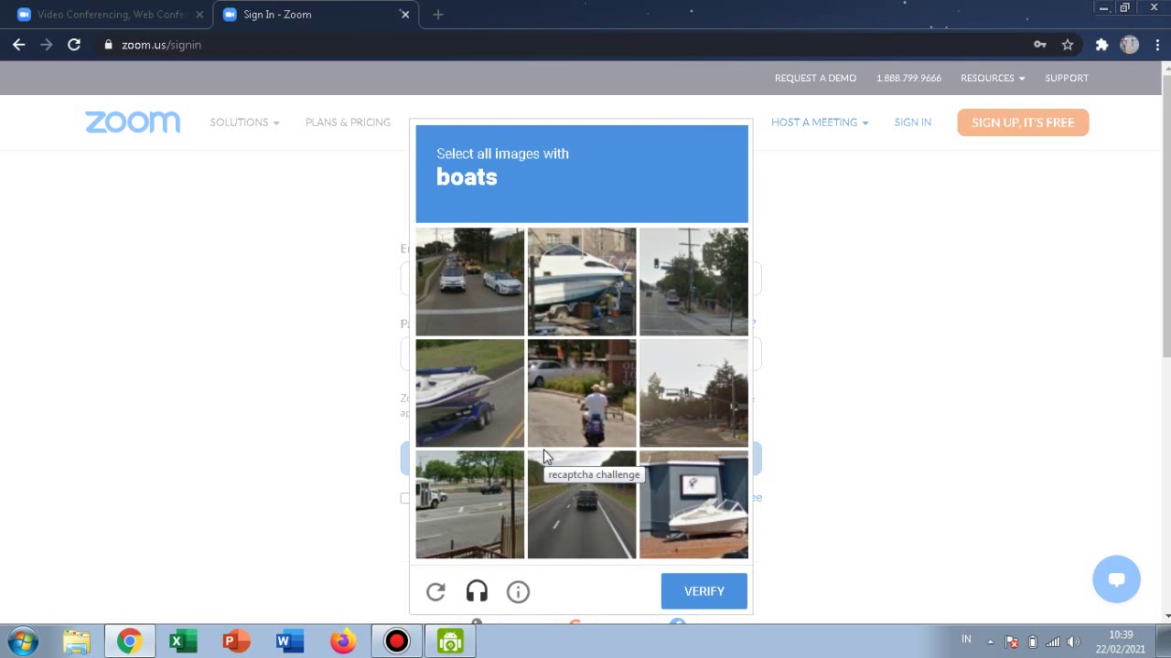
{"action": "left_click", "coordinate": [589, 292]}
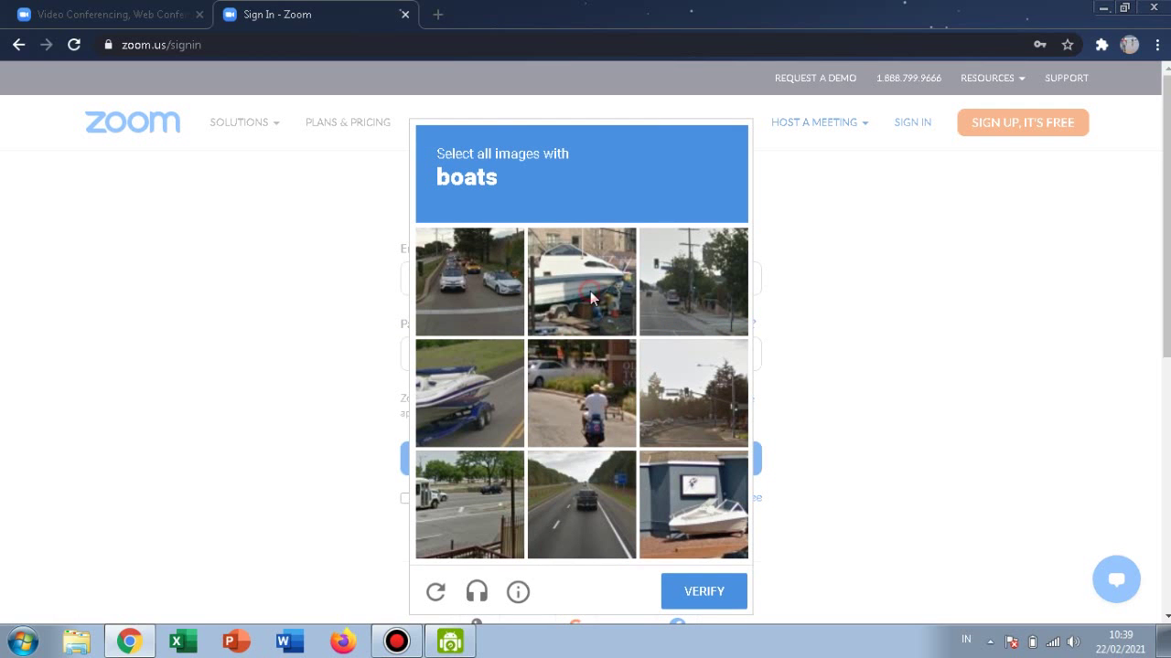
{"action": "left_click", "coordinate": [701, 514]}
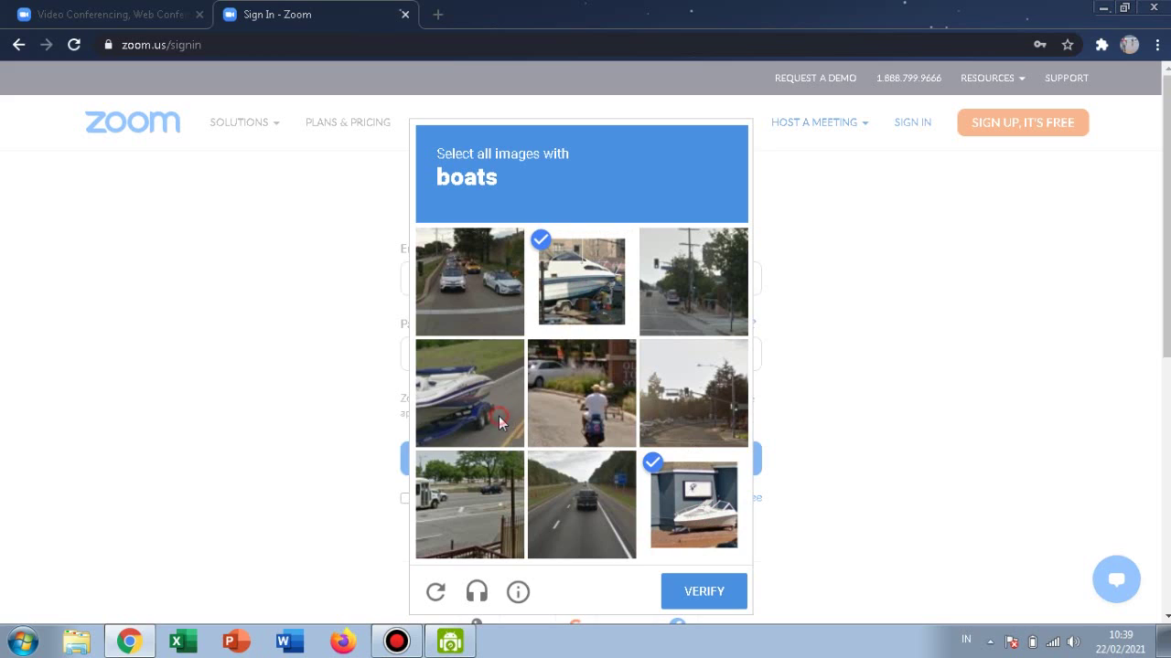
{"action": "left_click", "coordinate": [499, 417]}
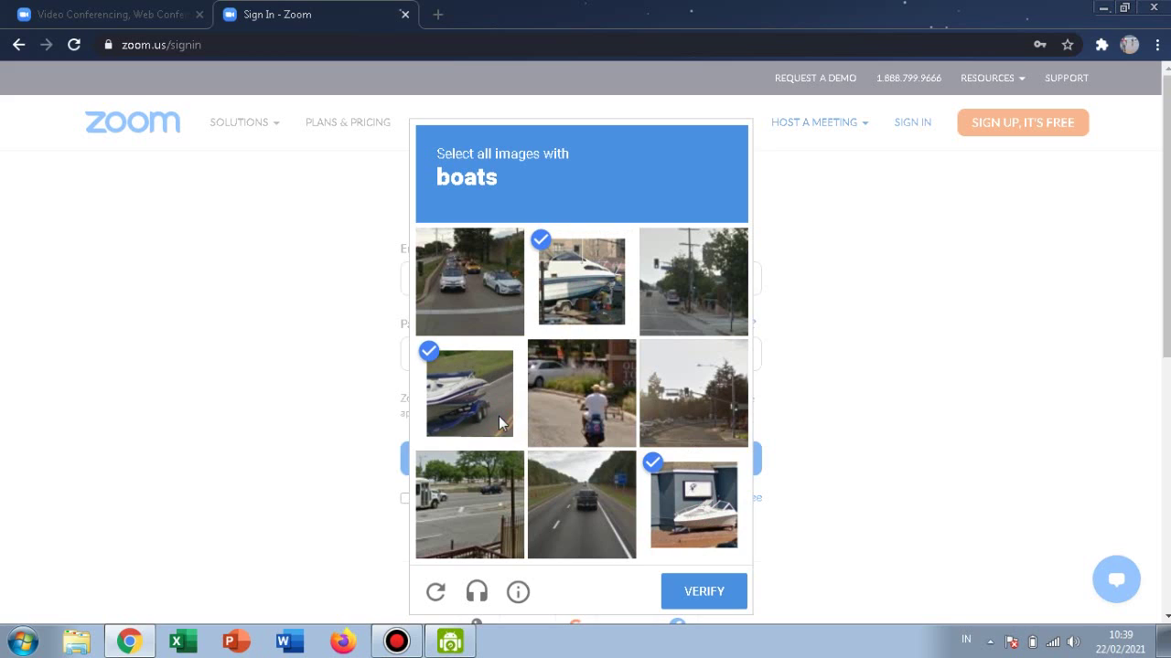
{"action": "left_click", "coordinate": [716, 606]}
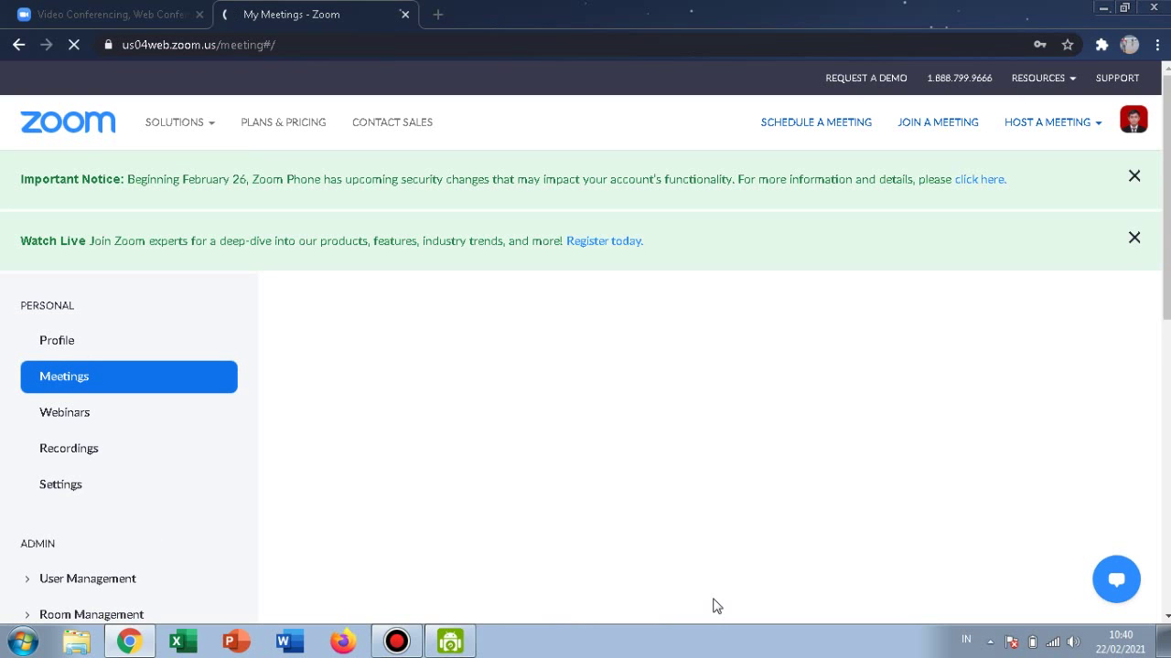
Open My Profile and review its meeting ID, Basic license, language and time settings.
{"action": "left_click", "coordinate": [122, 350]}
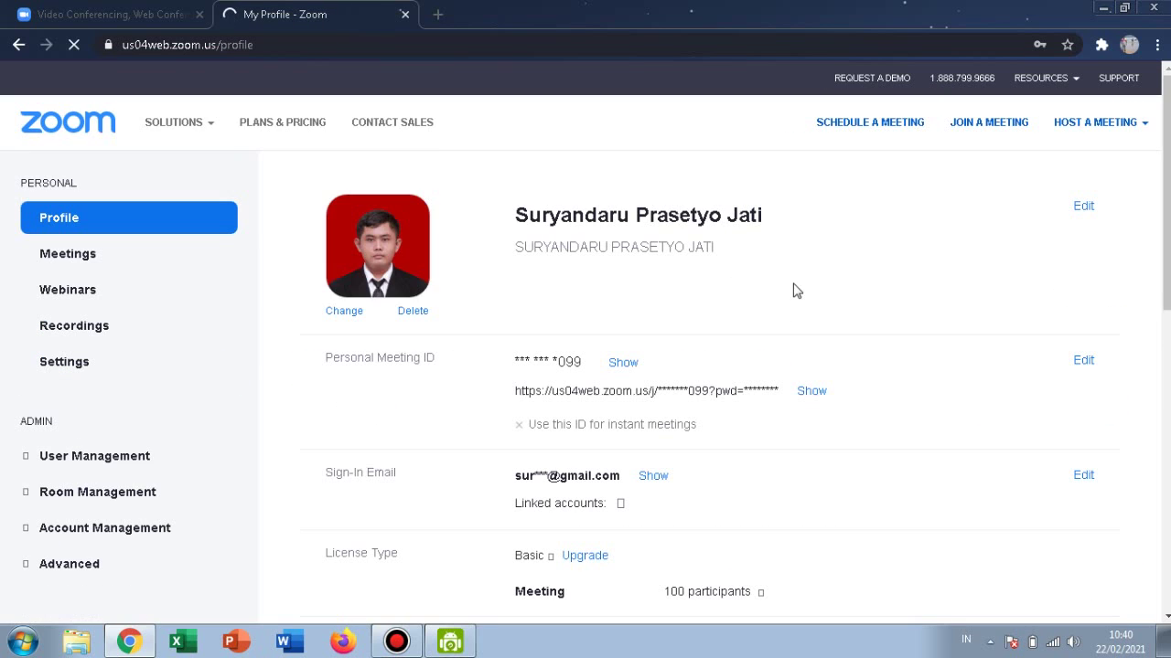
{"action": "scroll", "coordinate": [585, 366], "scroll_direction": "down", "scroll_amount": 2}
{"action": "scroll", "coordinate": [585, 366], "scroll_direction": "down", "scroll_amount": 3}
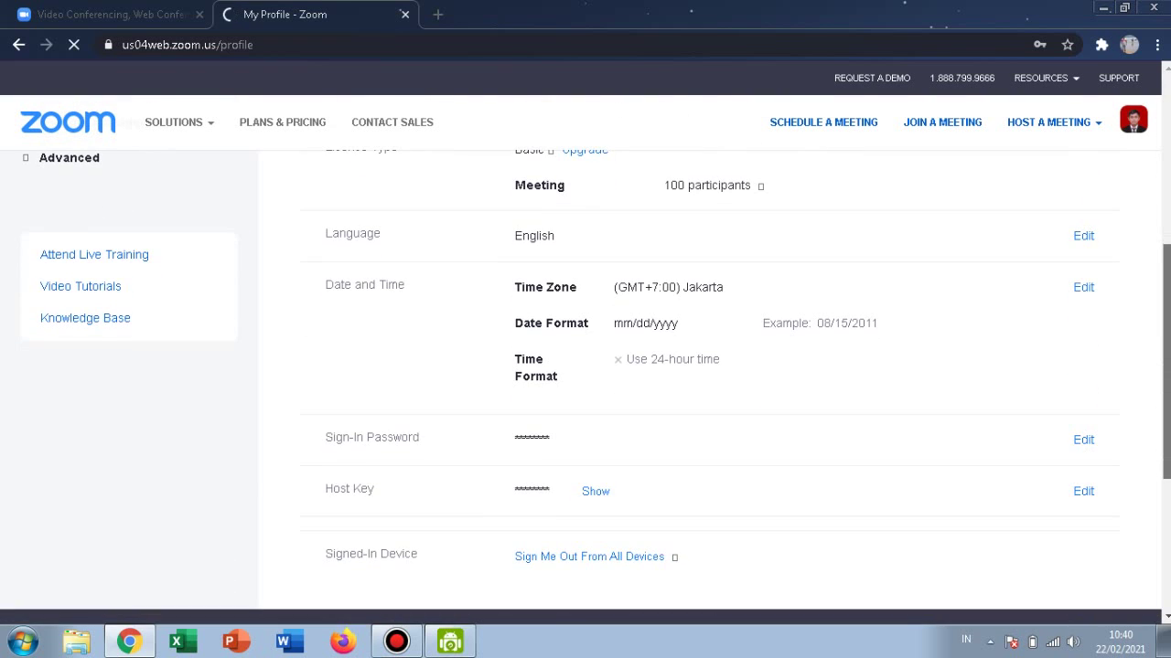
{"action": "scroll", "coordinate": [585, 387], "scroll_direction": "up", "scroll_amount": 1}
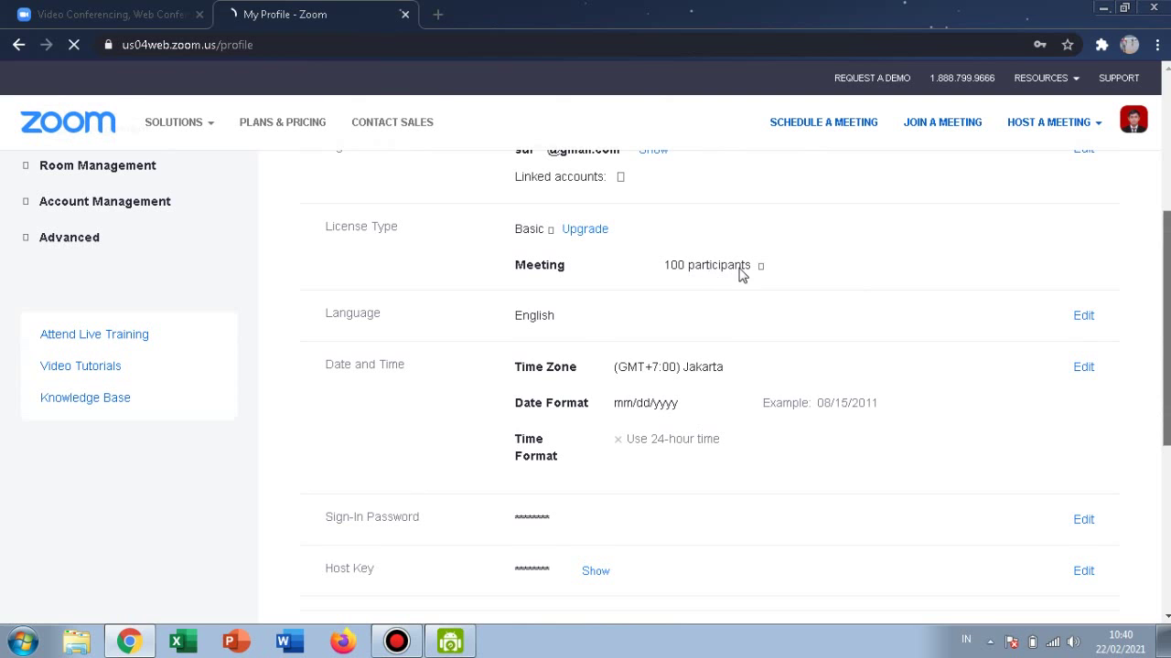
{"action": "scroll", "coordinate": [1139, 316], "scroll_direction": "down", "scroll_amount": 2}
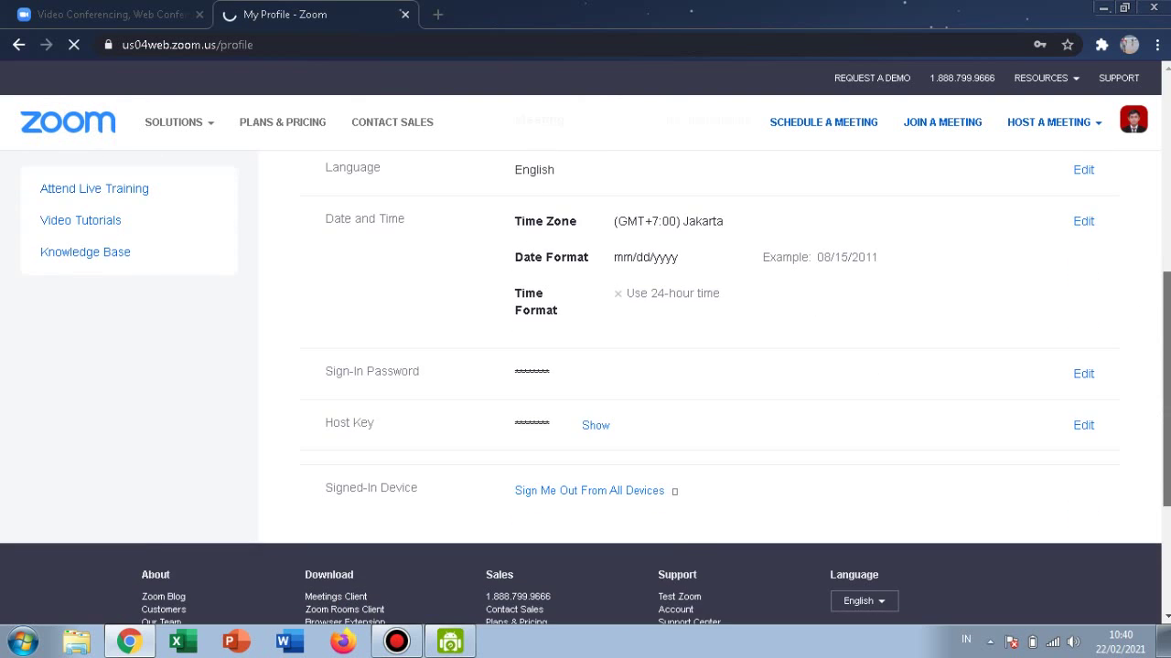
{"action": "scroll", "coordinate": [1167, 225], "scroll_direction": "down", "scroll_amount": 1}
{"action": "scroll", "coordinate": [1167, 225], "scroll_direction": "up", "scroll_amount": 5}
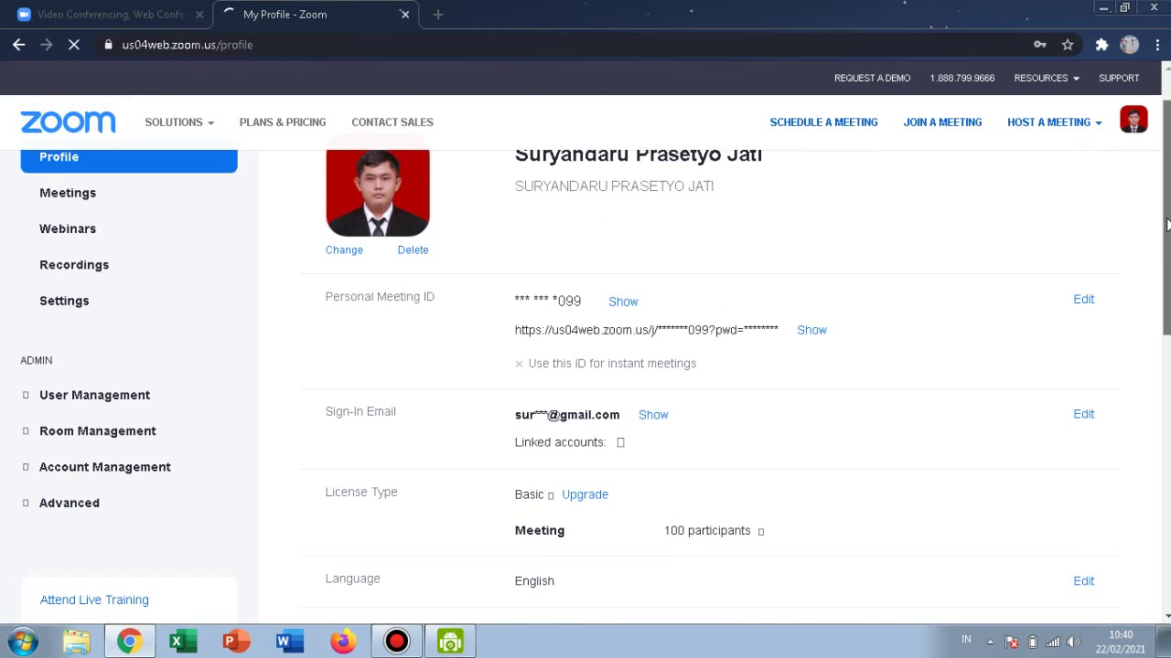
{"action": "scroll", "coordinate": [1167, 224], "scroll_direction": "up", "scroll_amount": 1}
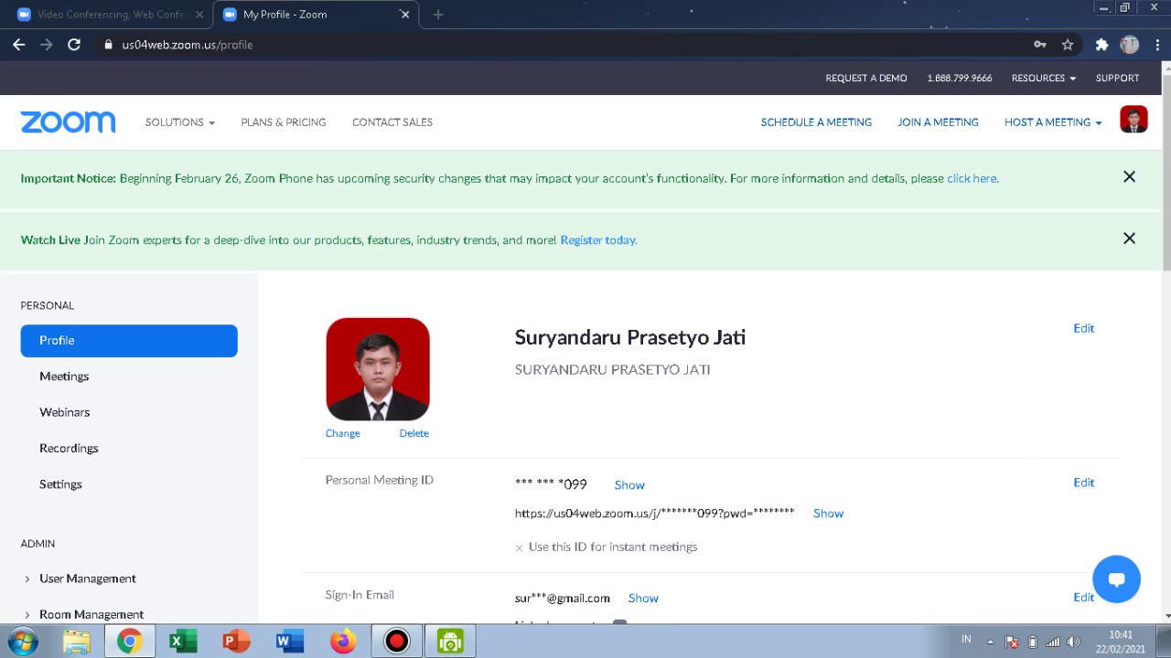
{"action": "scroll", "coordinate": [817, 518], "scroll_direction": "down", "scroll_amount": 3}
{"action": "scroll", "coordinate": [594, 384], "scroll_direction": "down", "scroll_amount": 4}
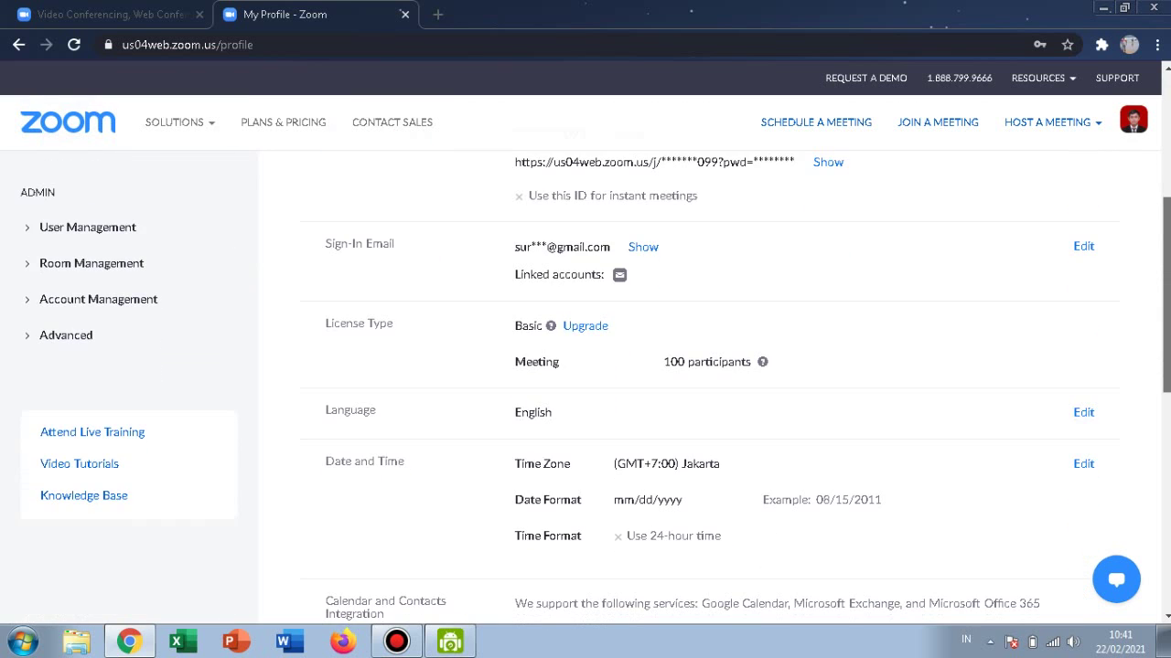
{"action": "scroll", "coordinate": [595, 384], "scroll_direction": "down", "scroll_amount": 3}
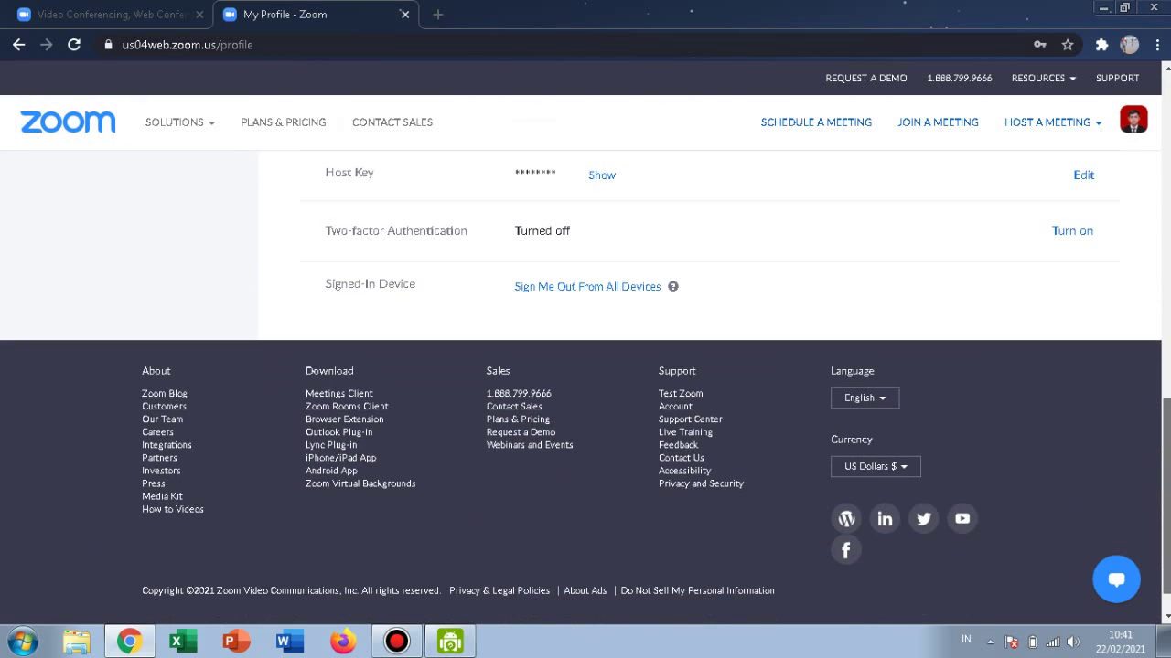
{"action": "left_click_drag", "start_coordinate": [1166, 558], "coordinate": [1166, 245]}
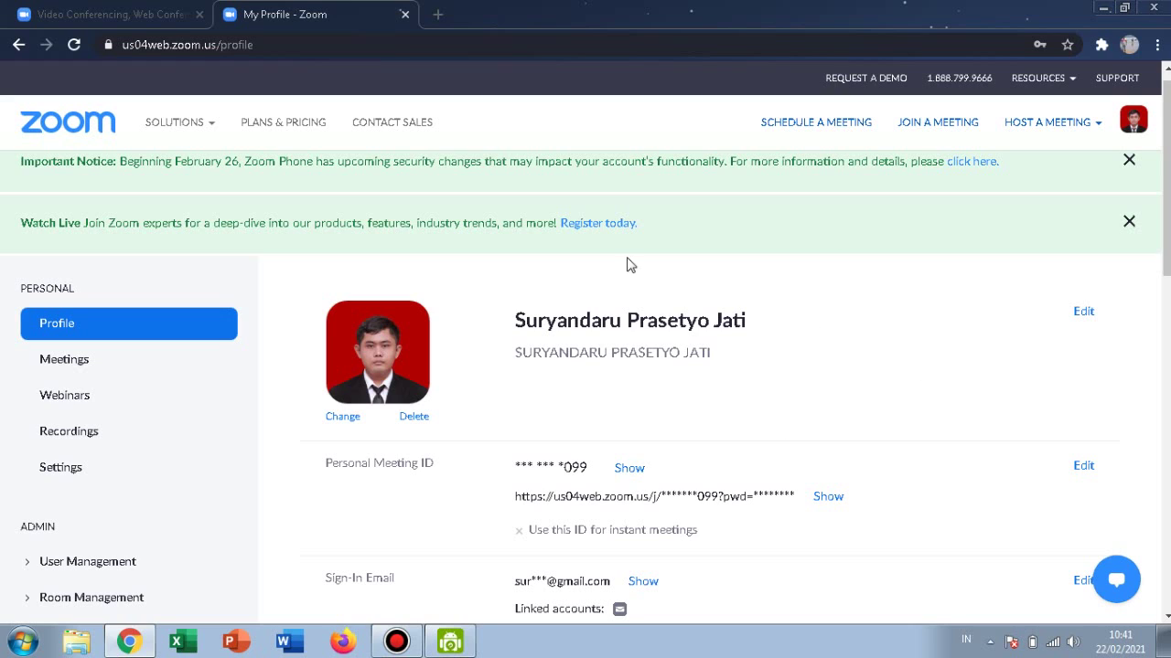
Return to the zoom.us homepage tab, browse it, and expand the RESOURCES dropdown.
{"action": "left_click", "coordinate": [162, 9]}
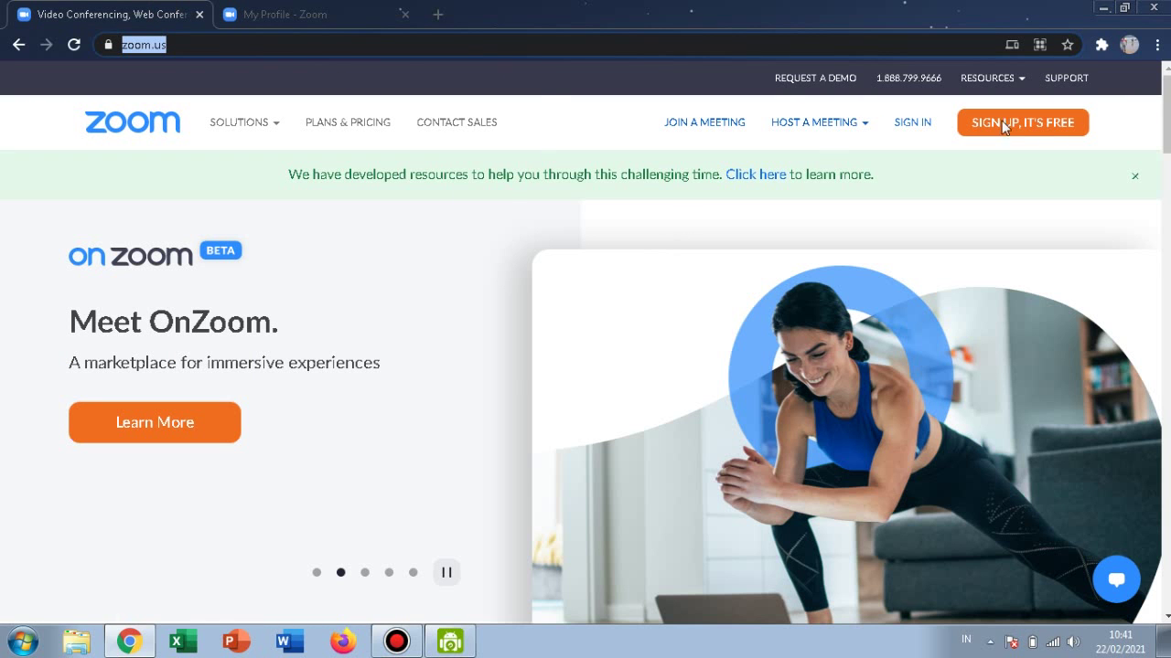
{"action": "scroll", "coordinate": [585, 402], "scroll_direction": "down", "scroll_amount": 10}
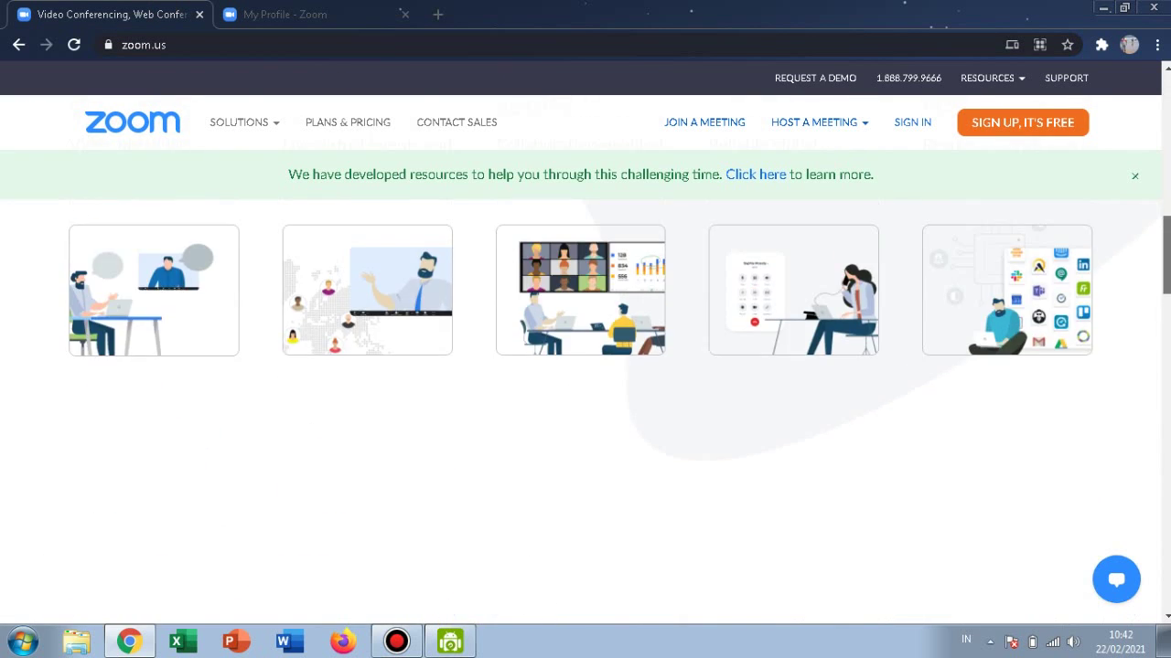
{"action": "scroll", "coordinate": [586, 403], "scroll_direction": "up", "scroll_amount": 3}
{"action": "scroll", "coordinate": [586, 403], "scroll_direction": "down", "scroll_amount": 7}
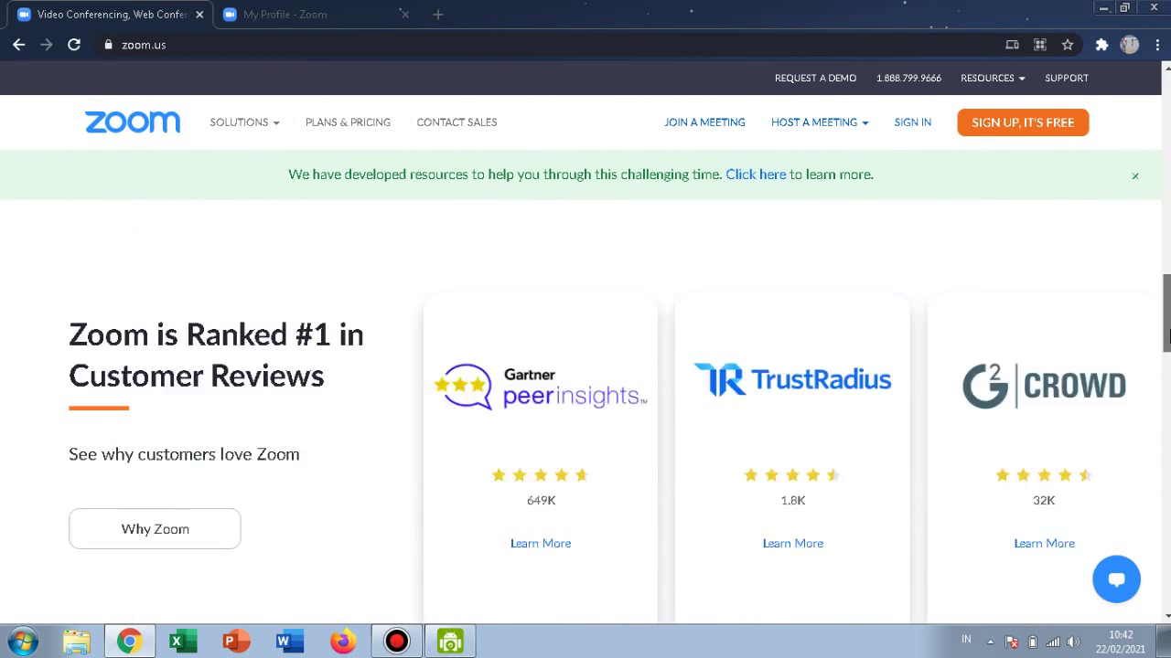
{"action": "scroll", "coordinate": [586, 402], "scroll_direction": "down", "scroll_amount": 10}
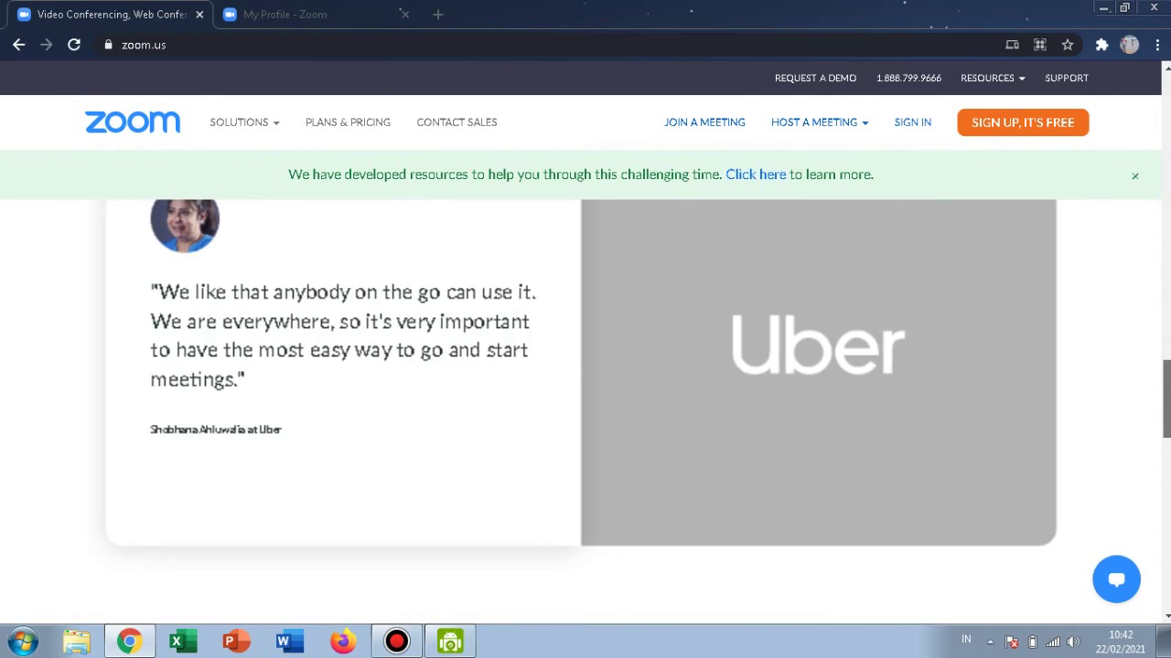
{"action": "scroll", "coordinate": [585, 403], "scroll_direction": "down", "scroll_amount": 3}
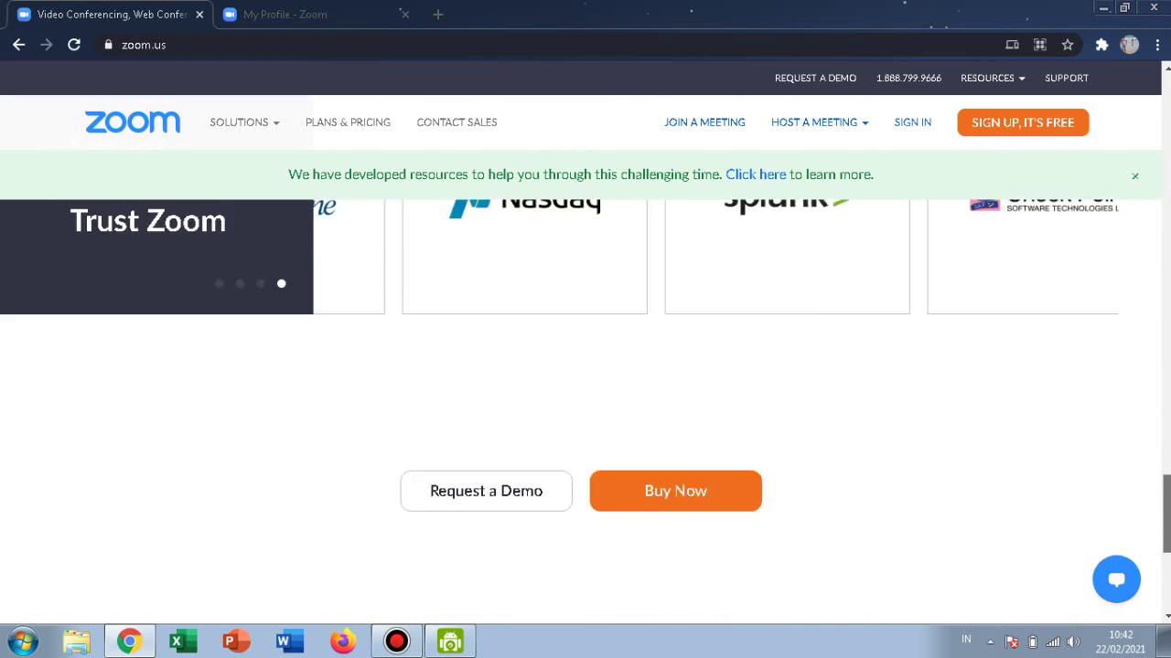
{"action": "scroll", "coordinate": [585, 403], "scroll_direction": "down", "scroll_amount": 4}
{"action": "scroll", "coordinate": [586, 402], "scroll_direction": "up", "scroll_amount": 10}
{"action": "scroll", "coordinate": [585, 403], "scroll_direction": "up", "scroll_amount": 10}
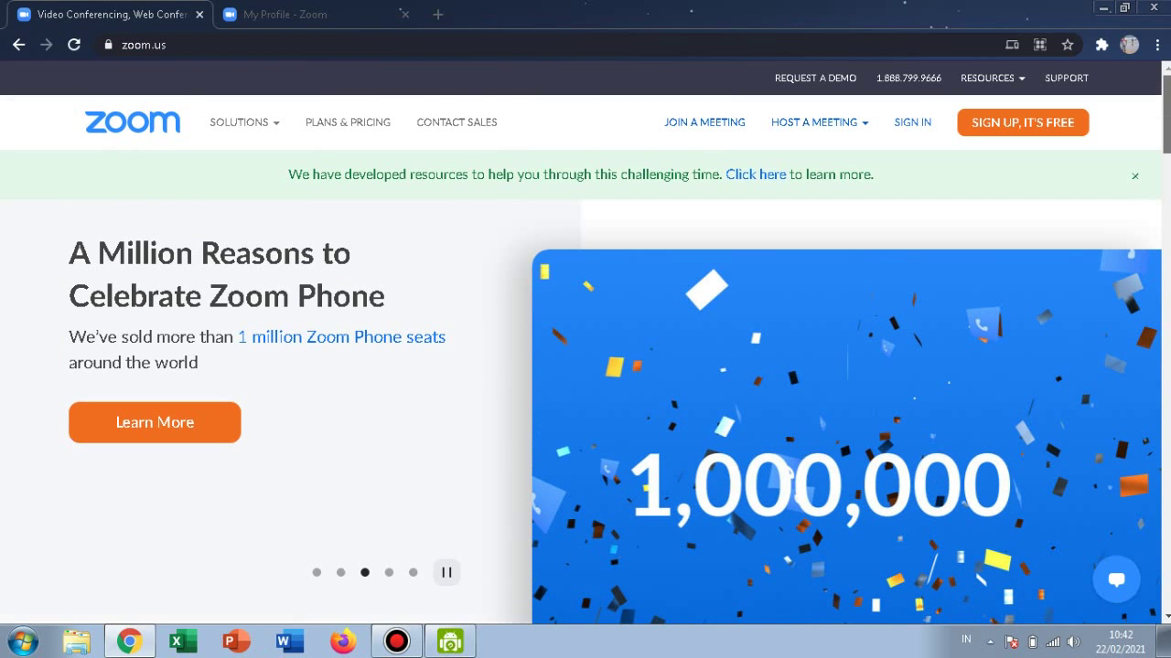
{"action": "mouse_move", "coordinate": [965, 99]}
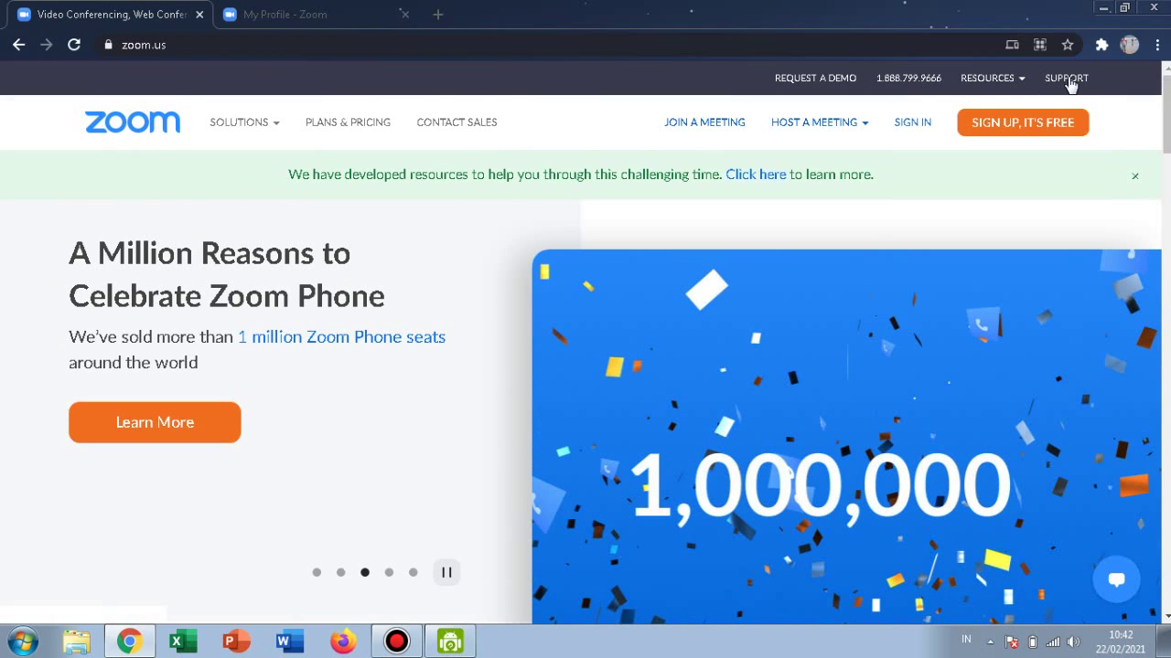
{"action": "mouse_move", "coordinate": [980, 81]}
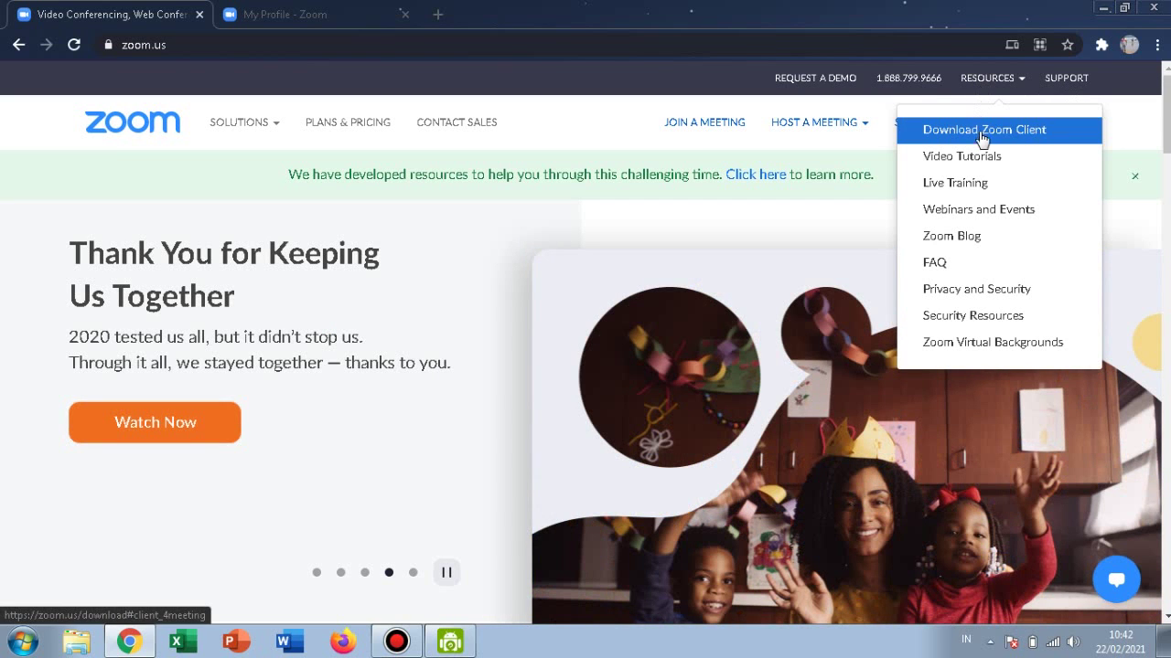
Download Zoom Client for Meetings from the Download Center, then minimize Chrome.
{"action": "left_click", "coordinate": [990, 137]}
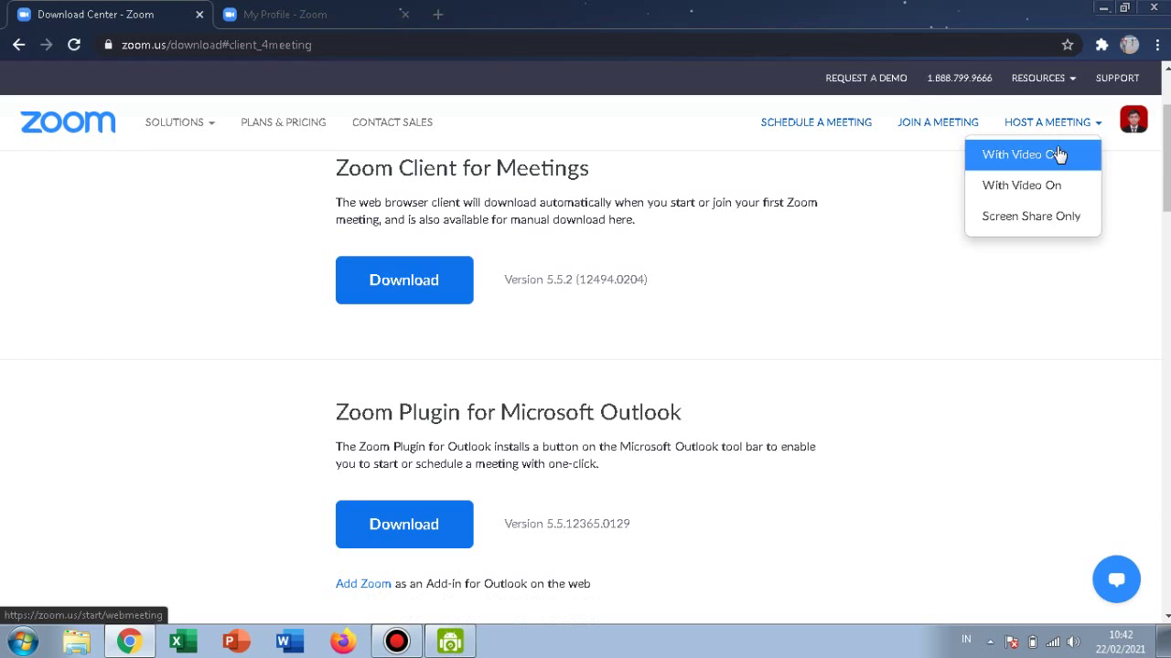
{"action": "scroll", "coordinate": [585, 366], "scroll_direction": "up", "scroll_amount": 2}
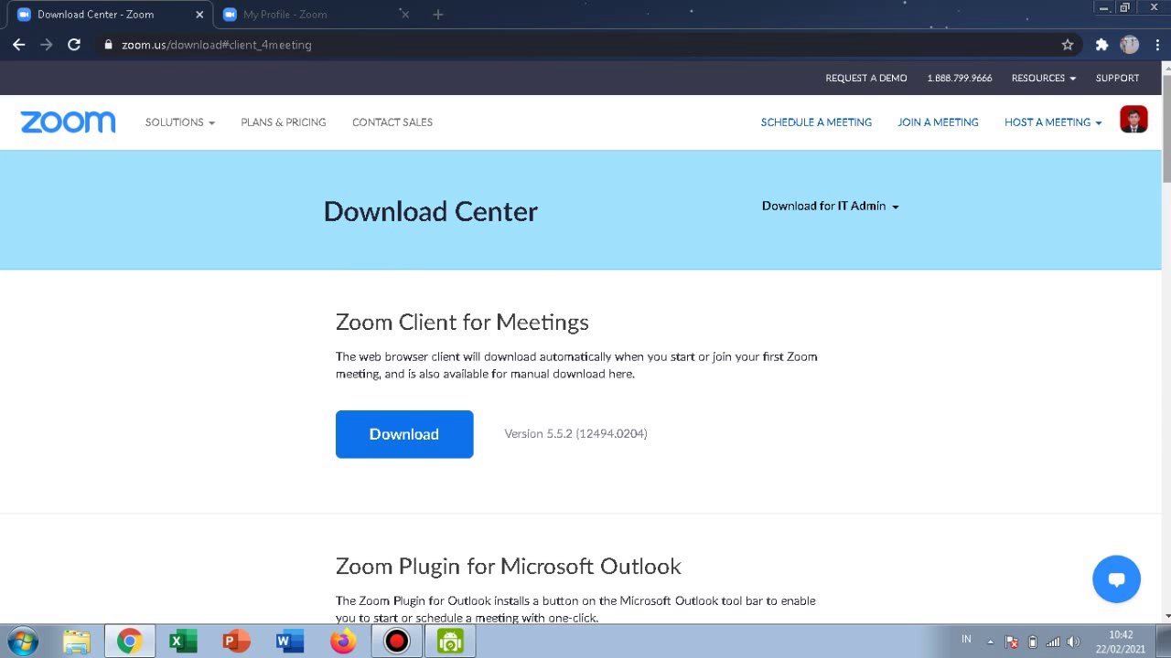
{"action": "scroll", "coordinate": [585, 366], "scroll_direction": "down", "scroll_amount": 15}
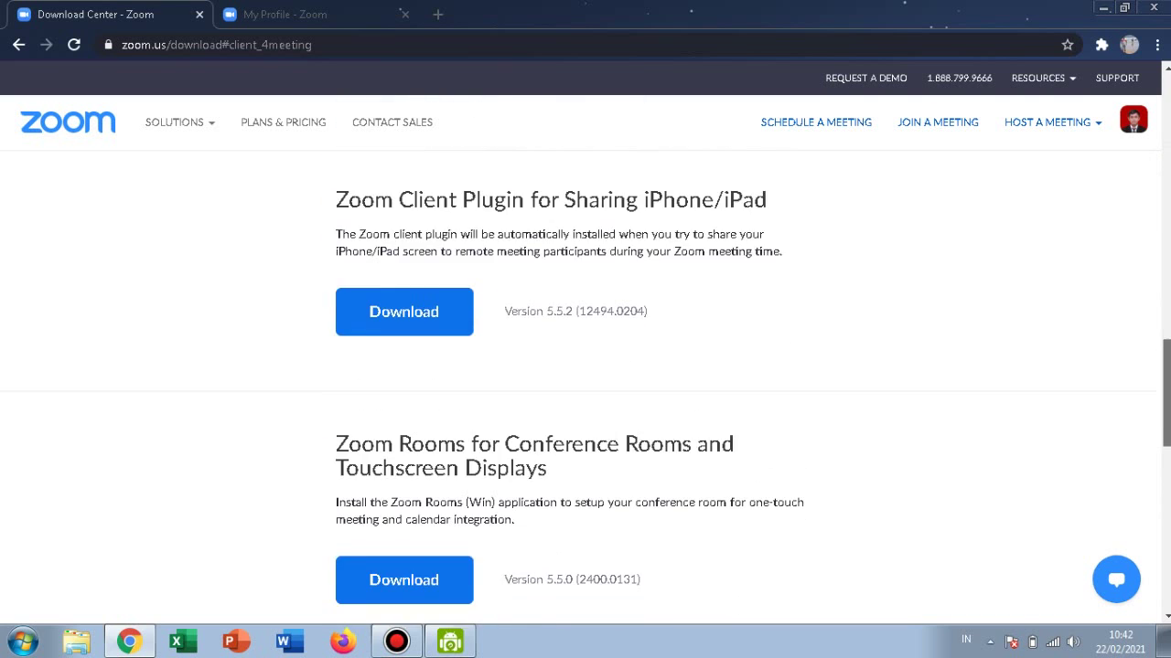
{"action": "scroll", "coordinate": [585, 366], "scroll_direction": "down", "scroll_amount": 4}
{"action": "scroll", "coordinate": [585, 366], "scroll_direction": "up", "scroll_amount": 8}
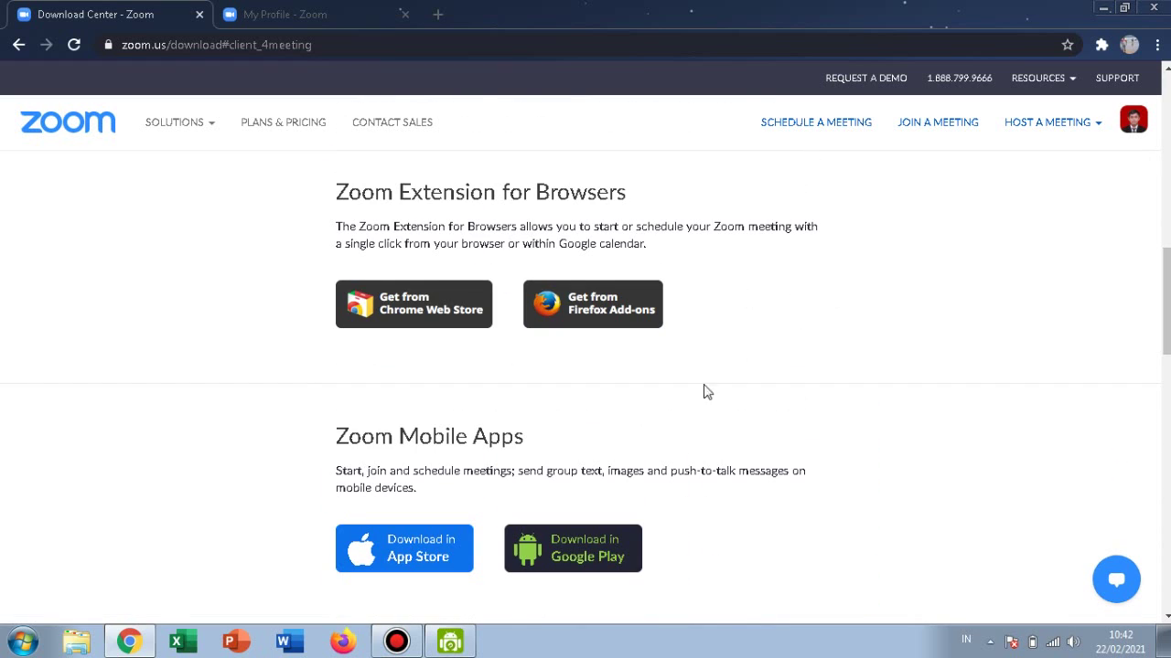
{"action": "left_click_drag", "start_coordinate": [1166, 302], "coordinate": [1166, 130]}
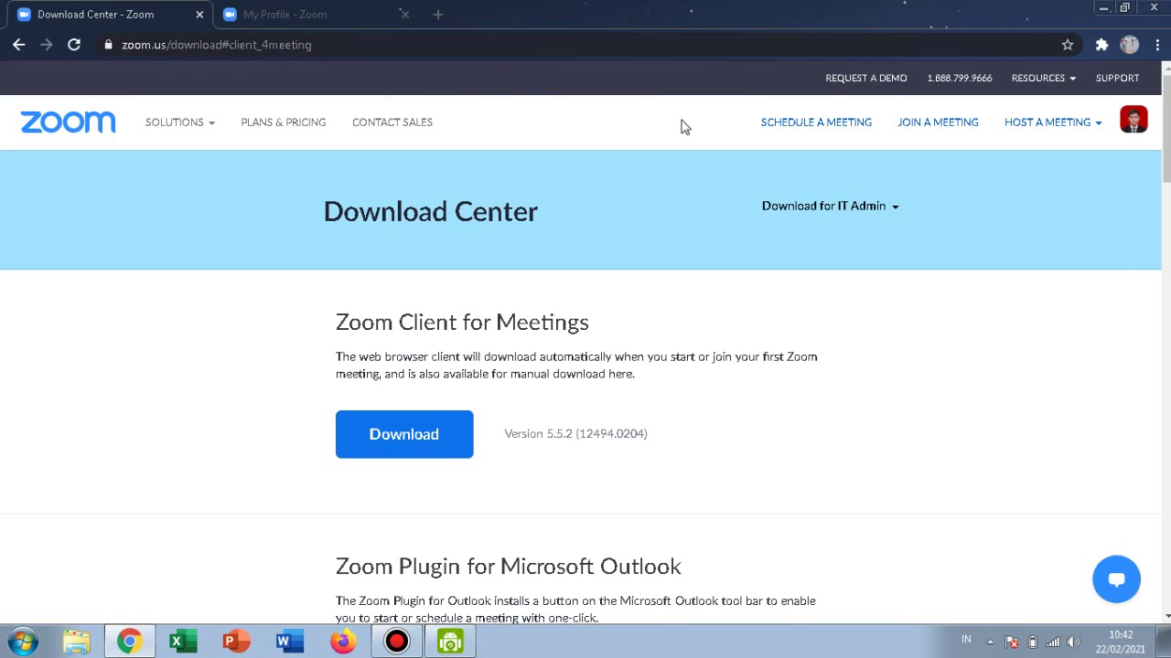
{"action": "left_click", "coordinate": [454, 433]}
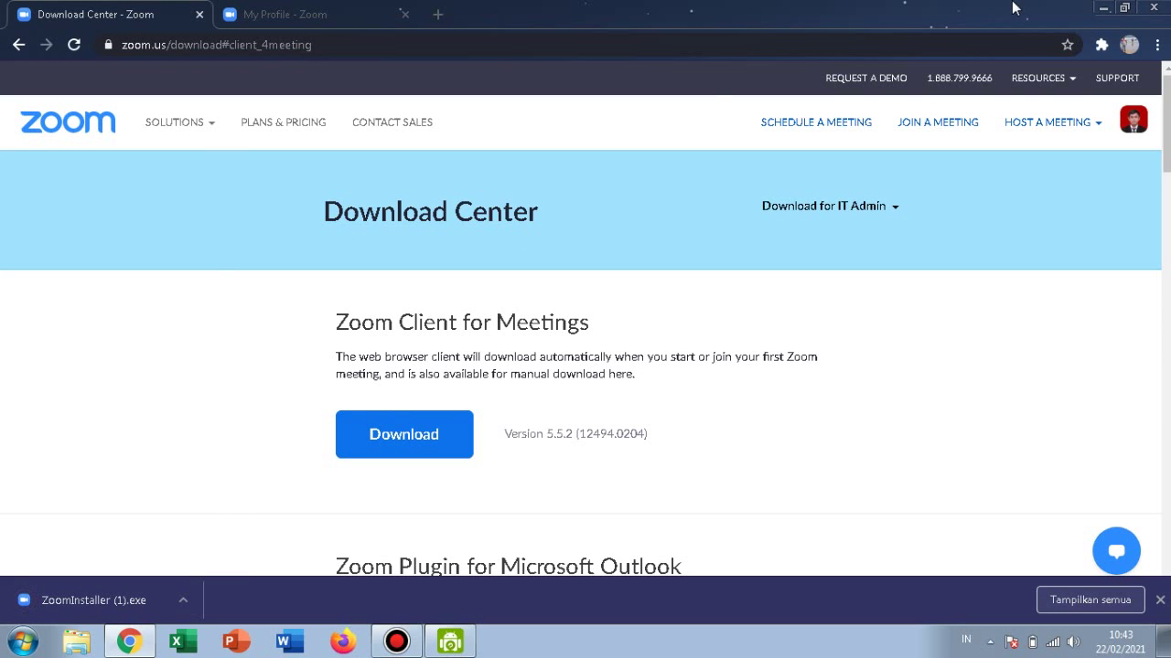
{"action": "left_click", "coordinate": [1103, 7]}
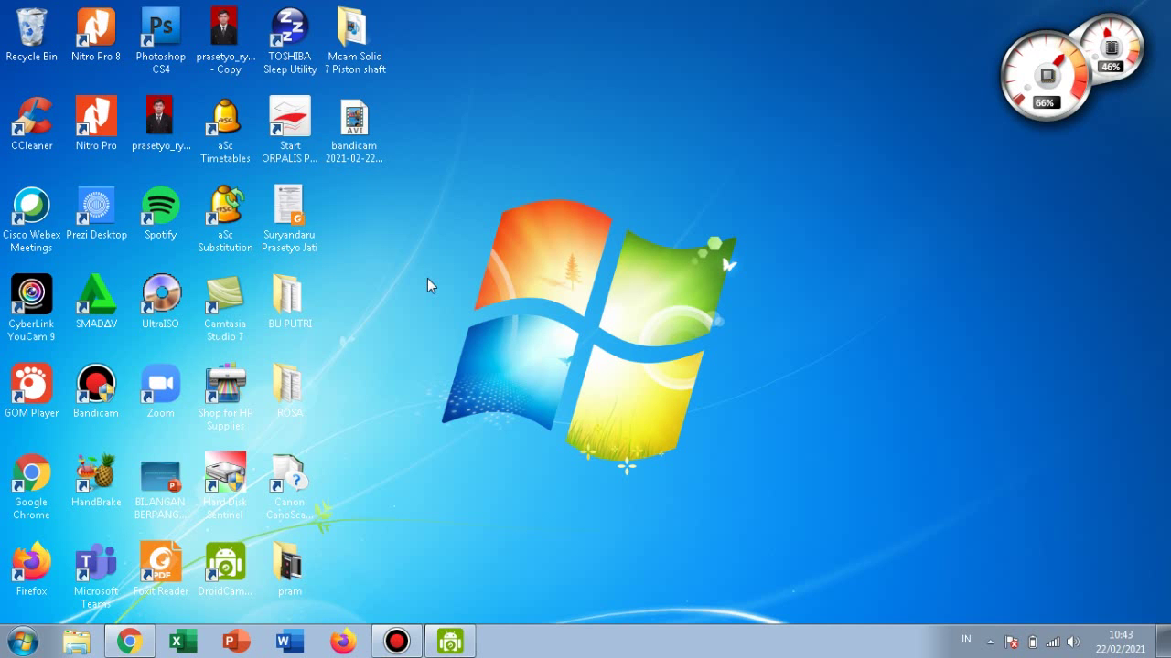
Launch the Zoom desktop app and sign out through the profile avatar menu.
{"action": "left_click", "coordinate": [165, 400]}
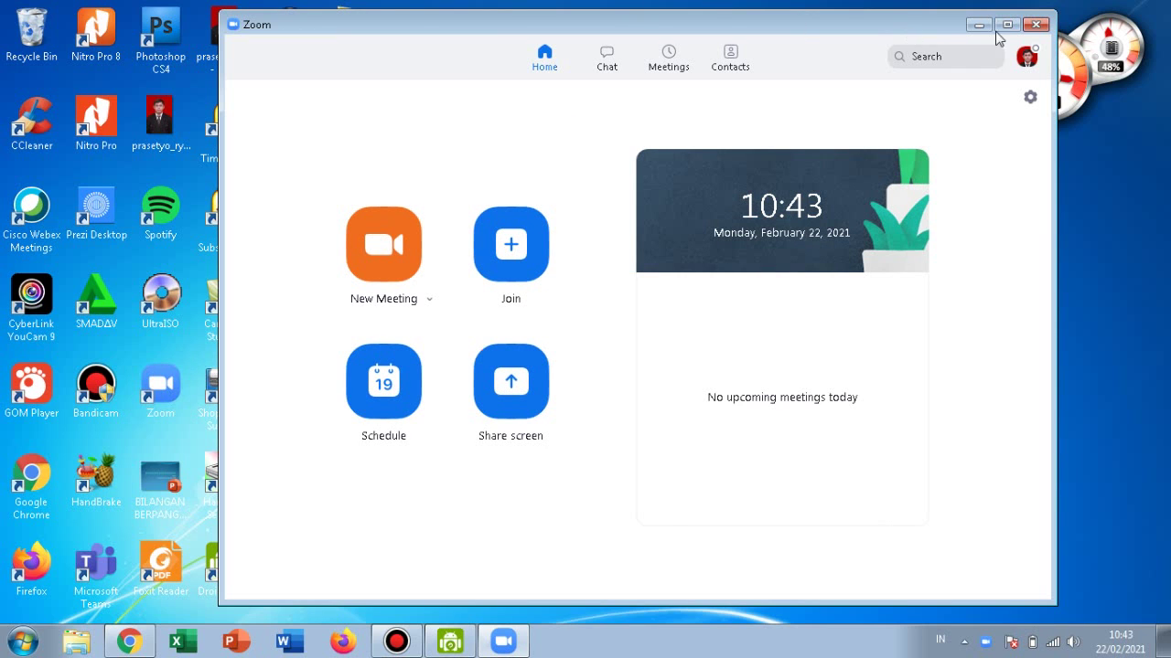
{"action": "left_click", "coordinate": [1026, 57]}
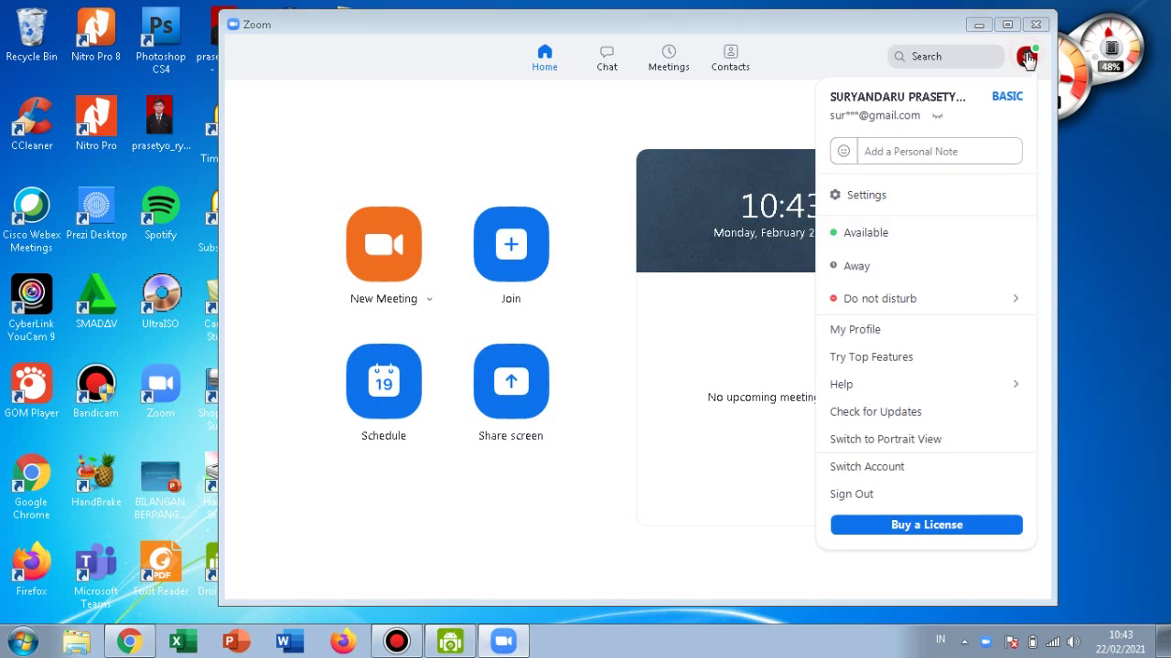
{"action": "left_click", "coordinate": [913, 494]}
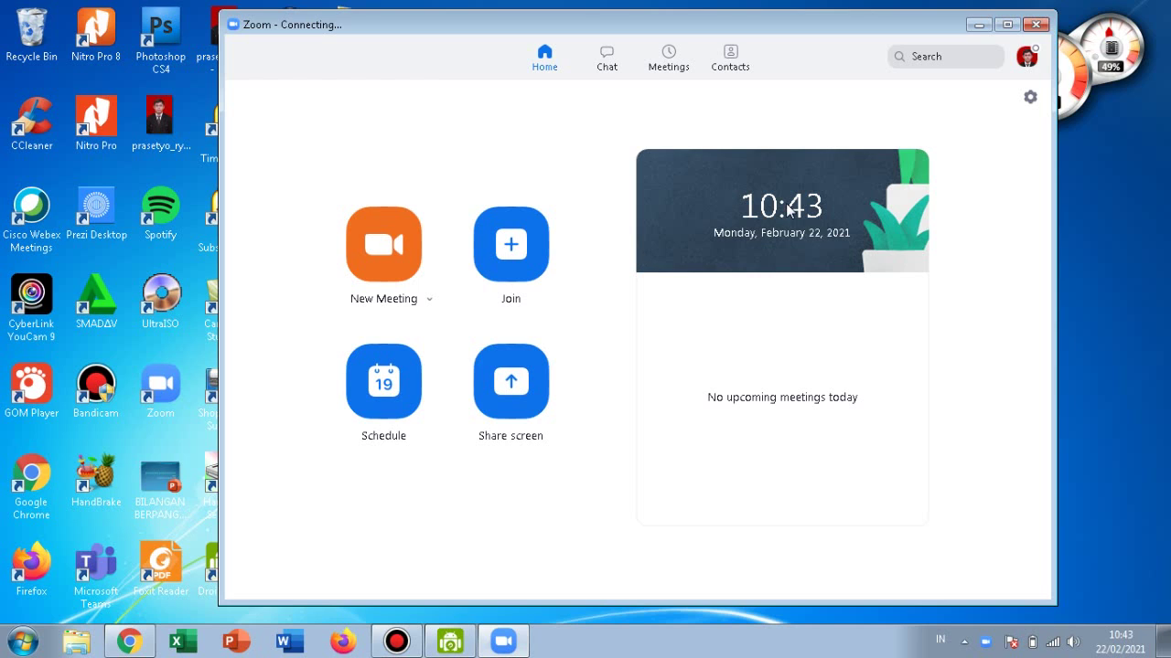
Close the Connecting and Sign In windows, relaunch Zoom, and choose Join a Meeting.
{"action": "left_click", "coordinate": [1039, 23]}
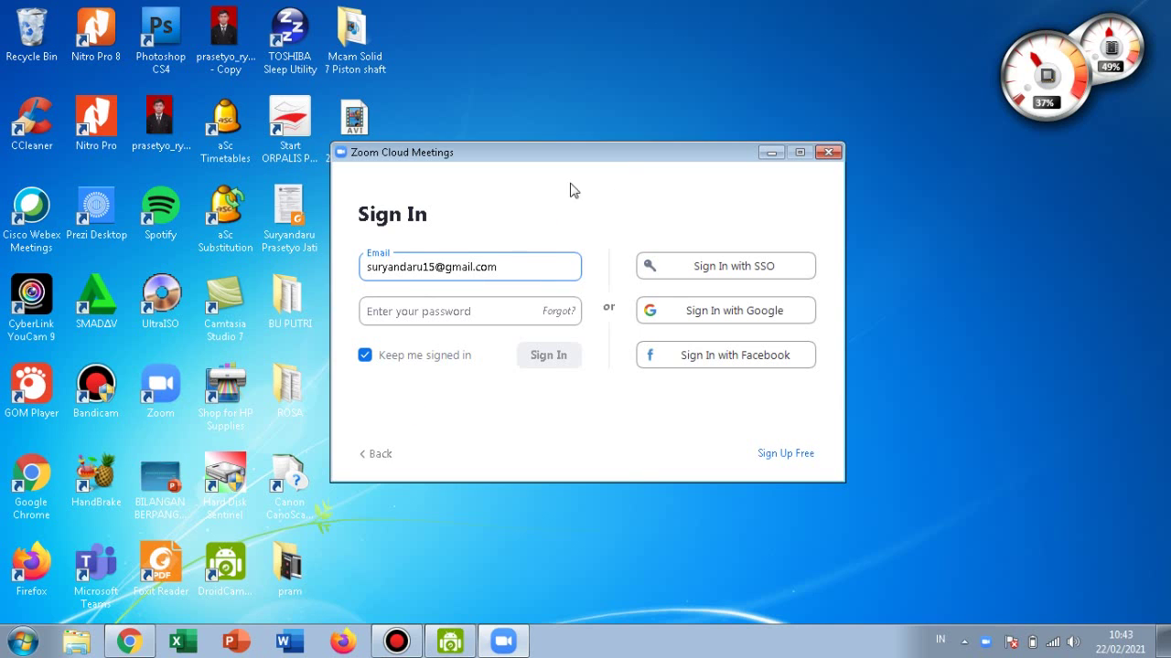
{"action": "left_click", "coordinate": [829, 153]}
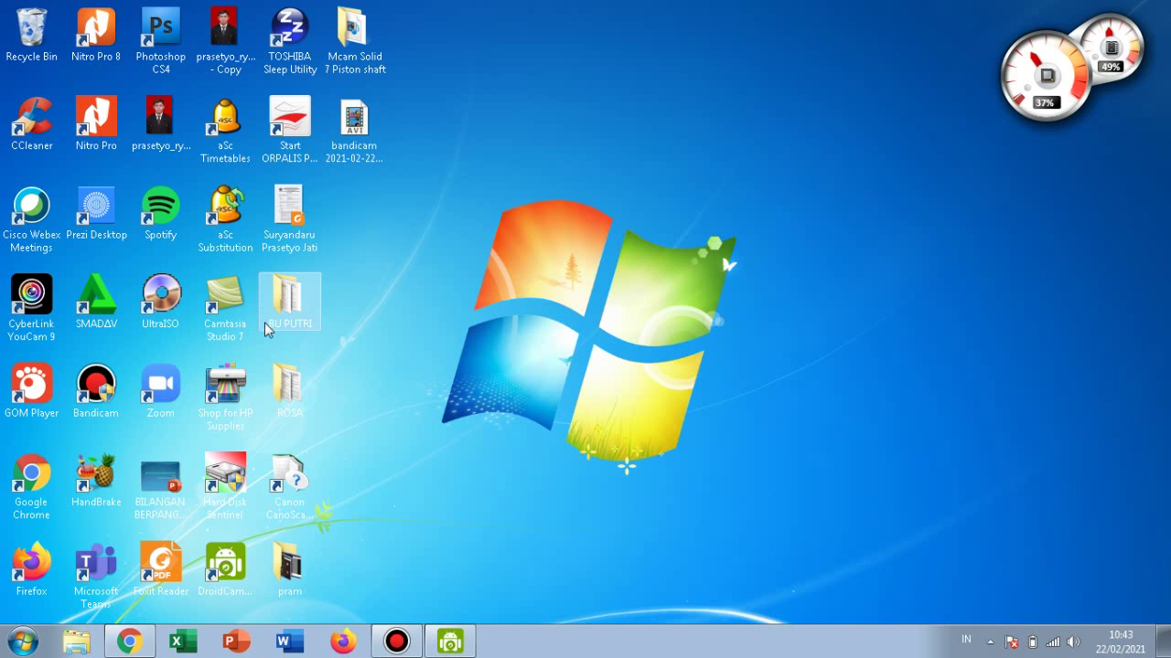
{"action": "double_click", "coordinate": [161, 395]}
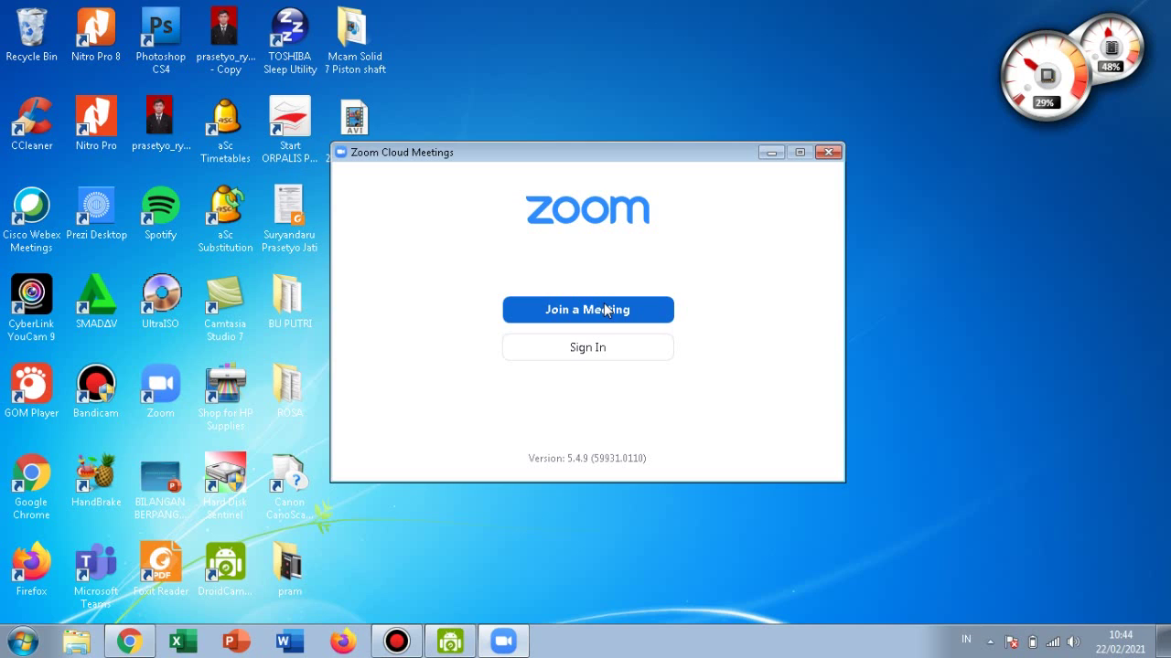
{"action": "left_click", "coordinate": [604, 311]}
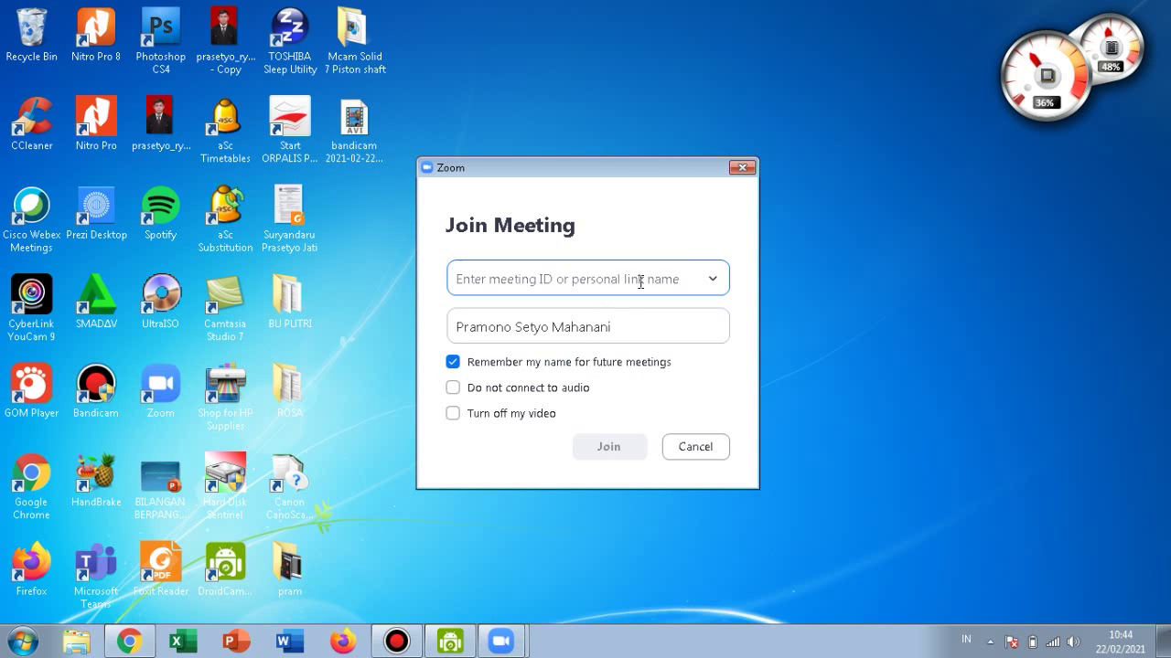
Delete the prefilled display name and browse the past meeting ID list.
{"action": "left_click", "coordinate": [616, 319]}
{"action": "key", "text": "BackSpace"}
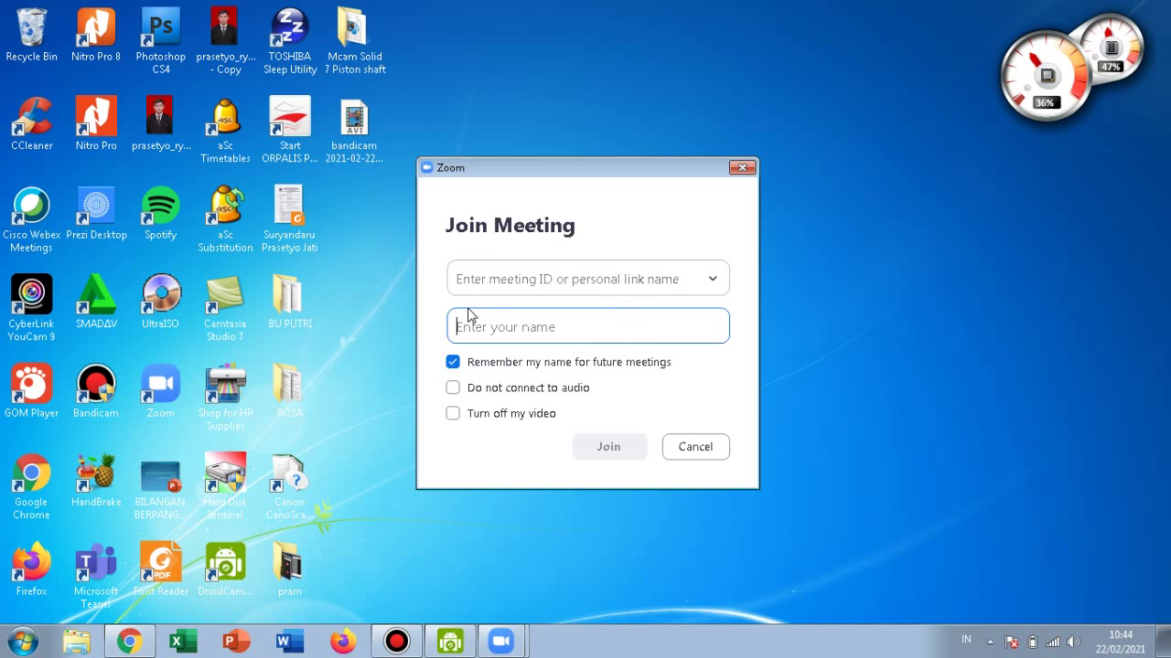
{"action": "left_click", "coordinate": [711, 283]}
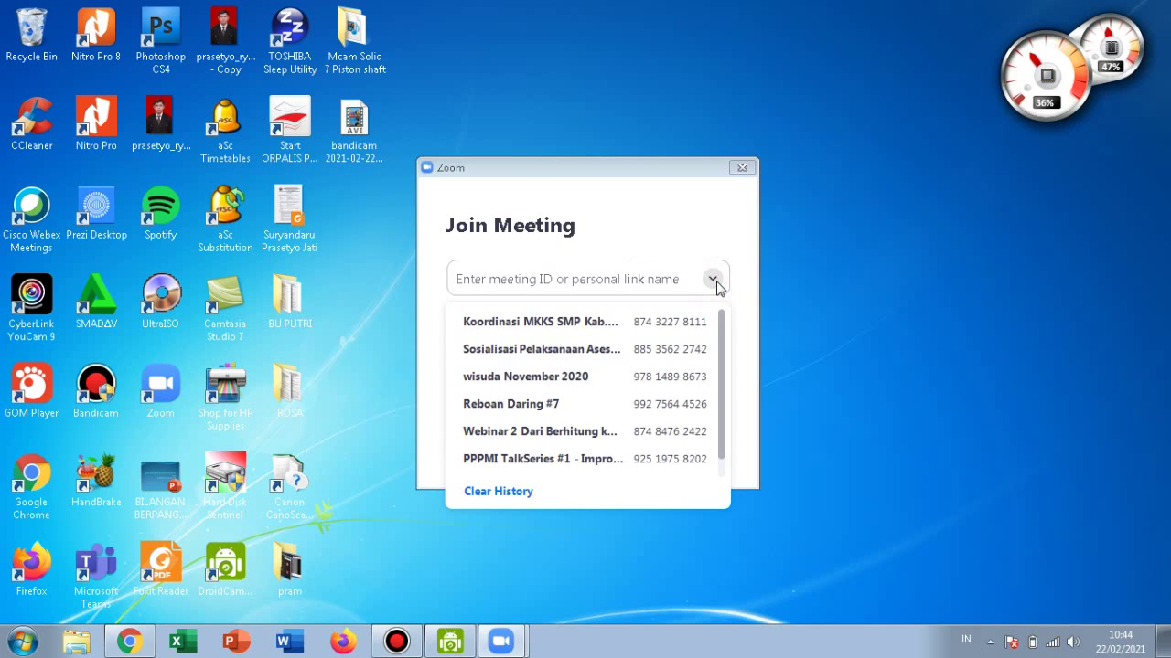
{"action": "left_click", "coordinate": [713, 282]}
{"action": "left_click", "coordinate": [712, 281]}
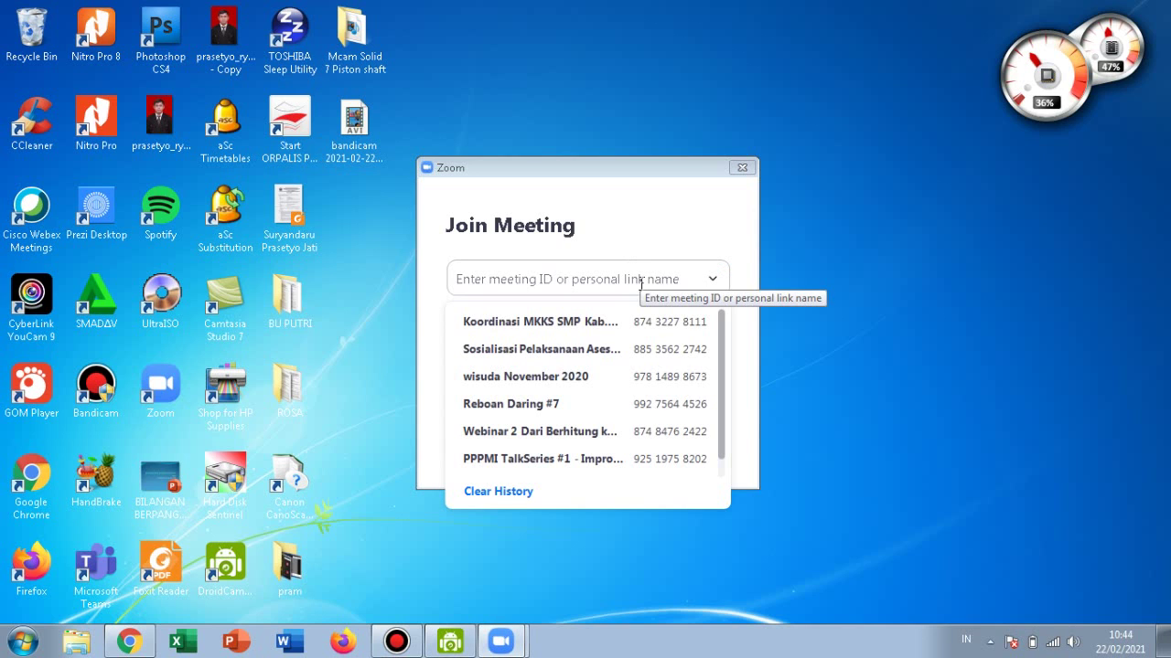
{"action": "left_click", "coordinate": [631, 279]}
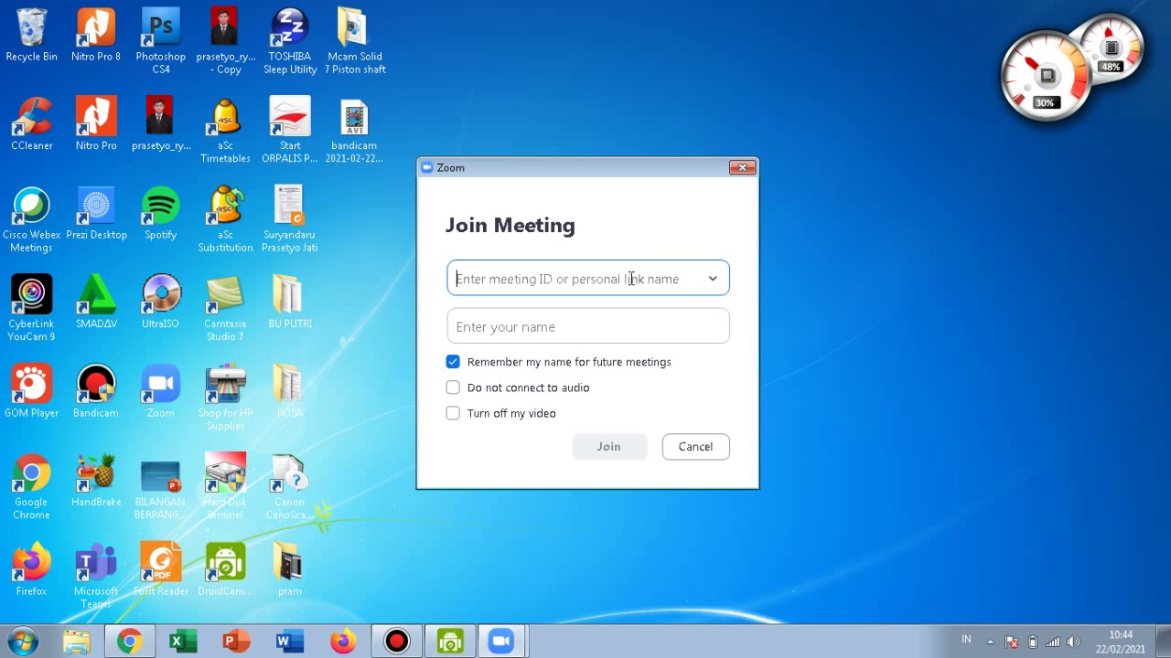
Toggle 'Turn off my video' on and back off, leaving it unchecked.
{"action": "left_click", "coordinate": [649, 339]}
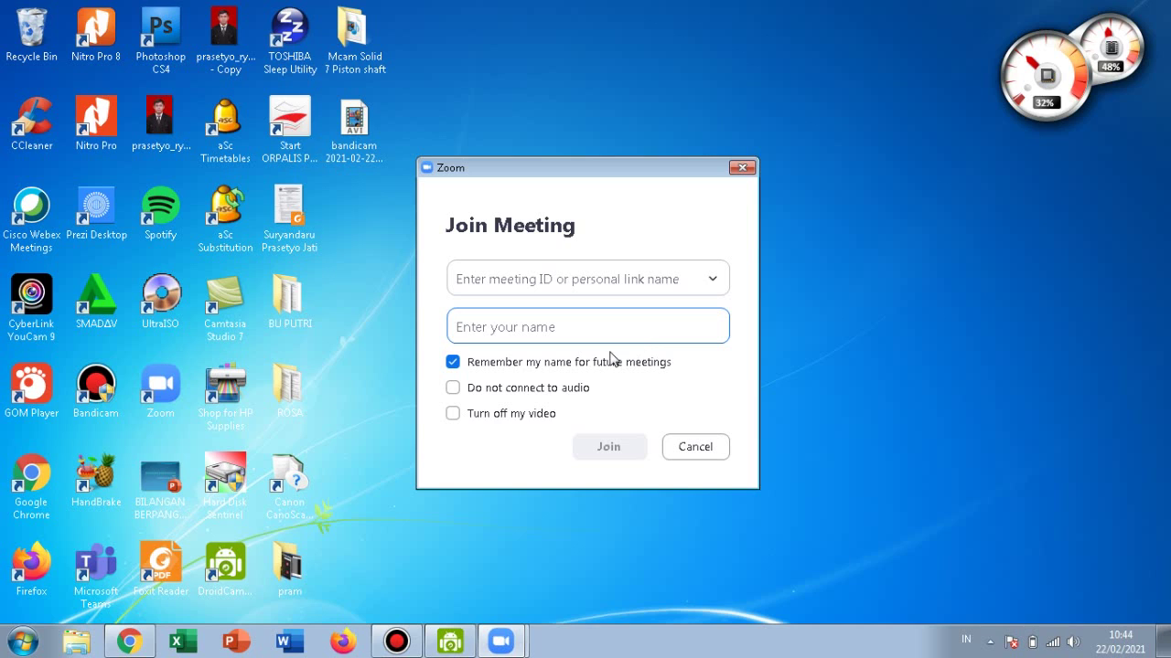
{"action": "left_click", "coordinate": [530, 416]}
{"action": "left_click", "coordinate": [531, 416]}
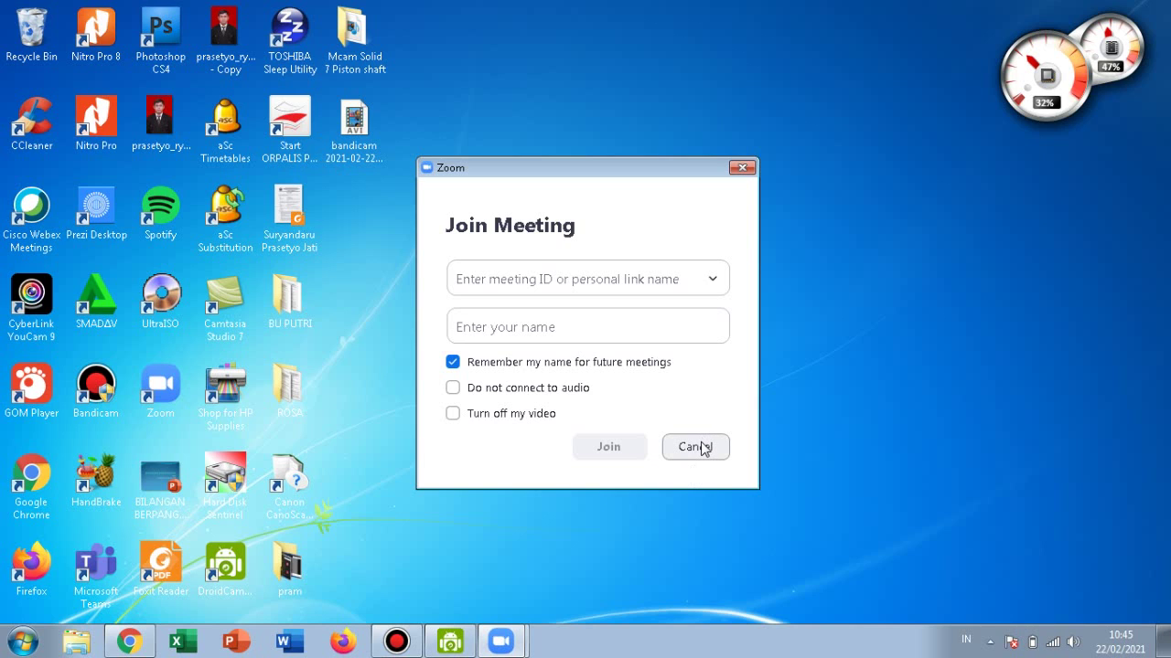
Cancel the guest join and sign in with the account's e-mail and password.
{"action": "left_click", "coordinate": [701, 447]}
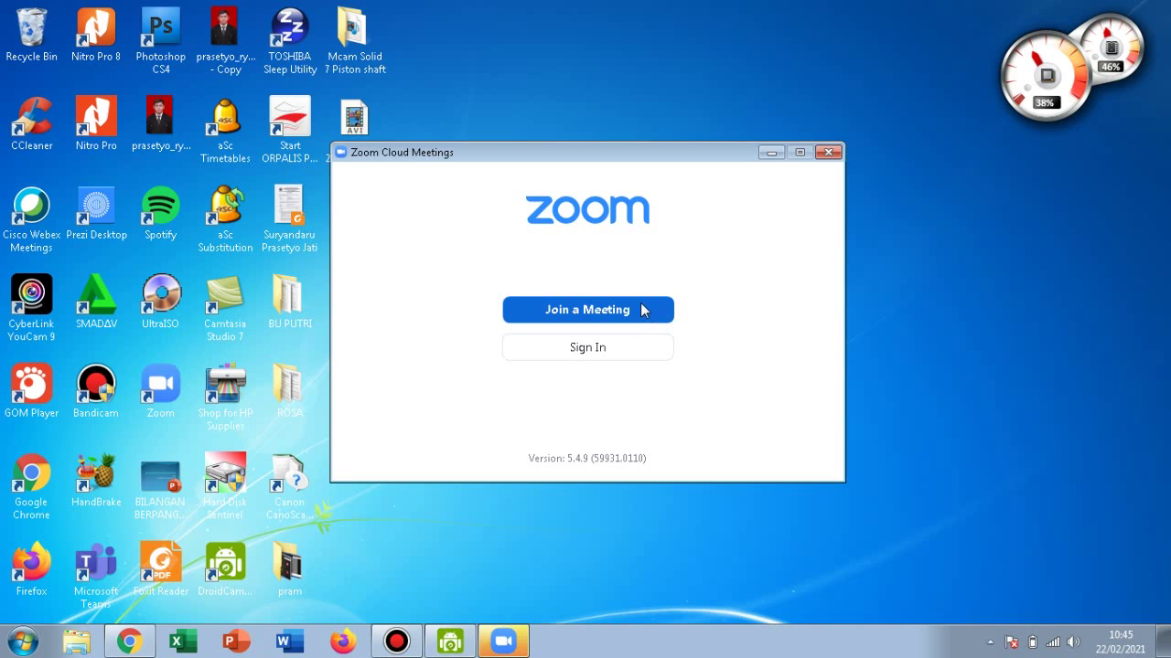
{"action": "left_click", "coordinate": [604, 347]}
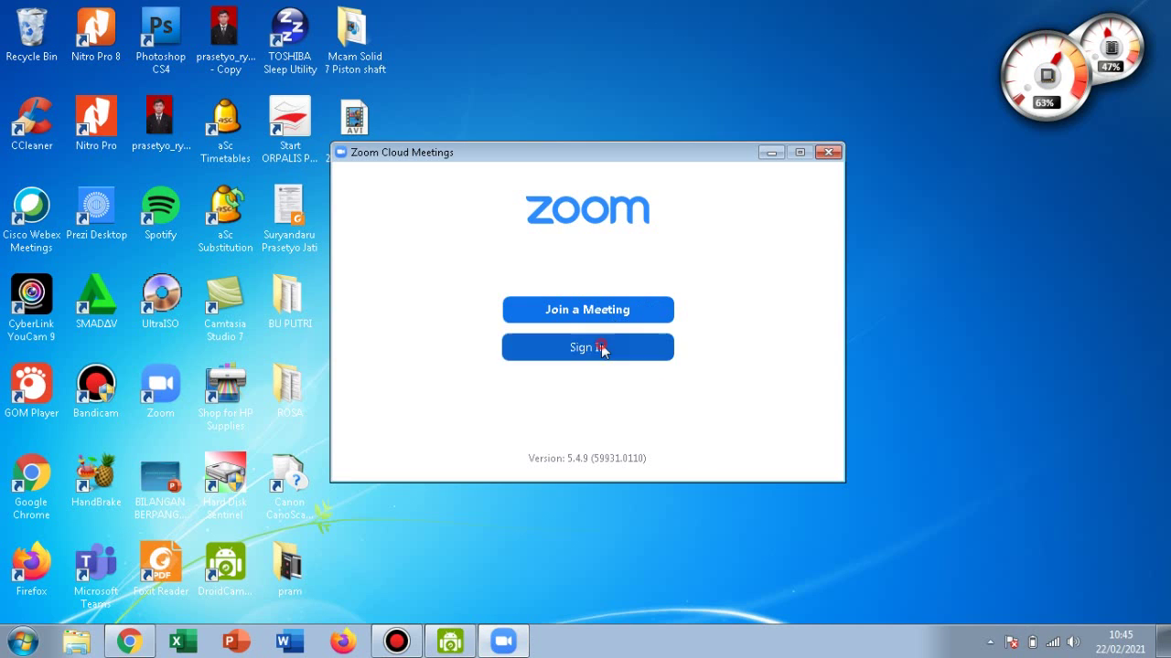
{"action": "left_click", "coordinate": [462, 273]}
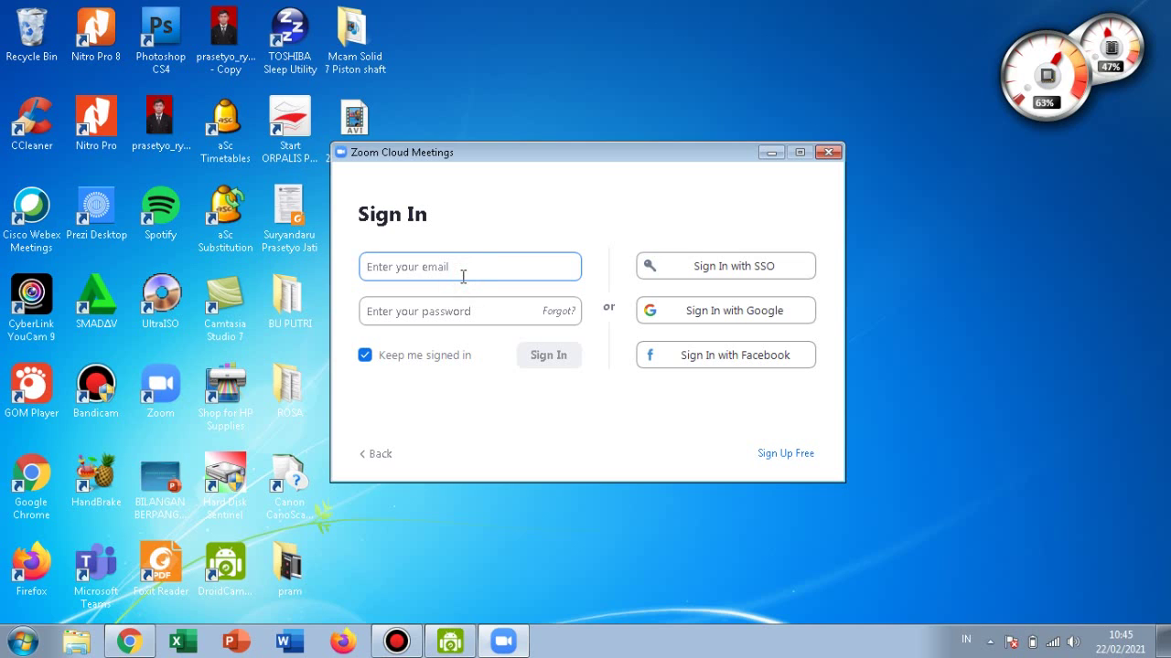
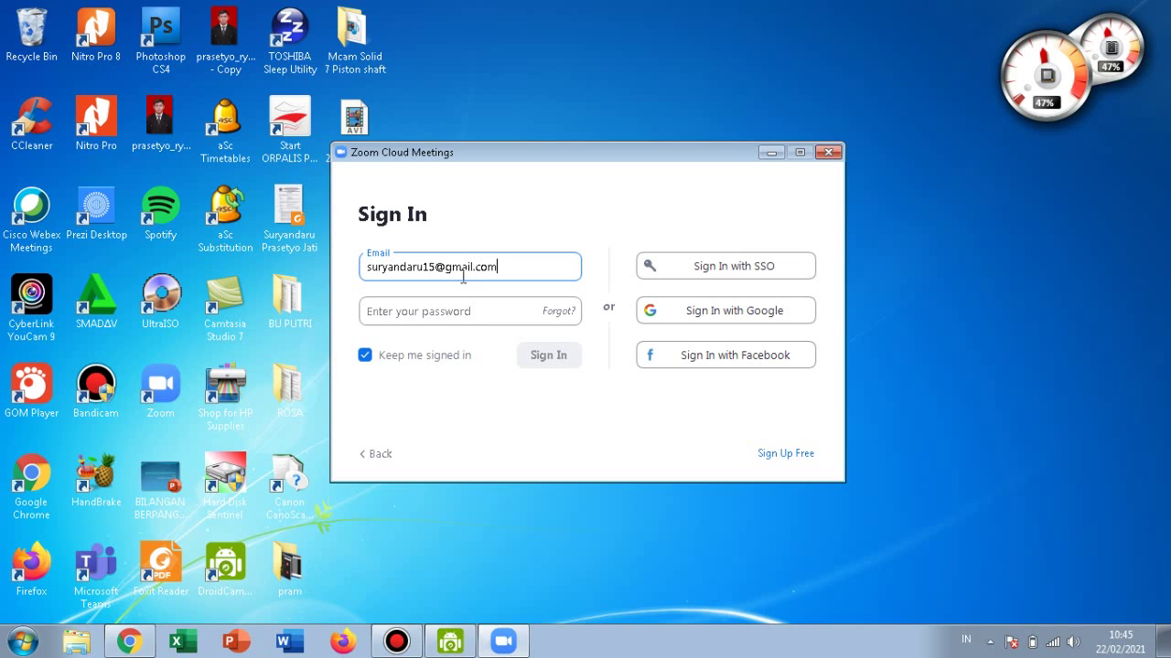
{"action": "left_click", "coordinate": [449, 311]}
{"action": "type", "text": "****"}
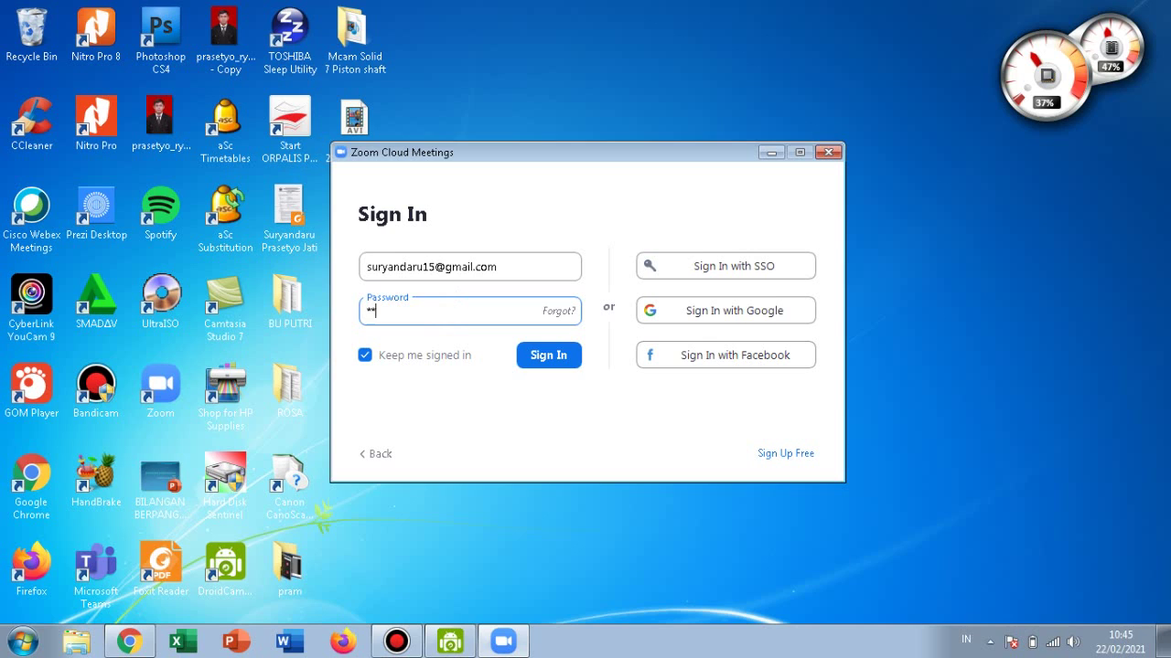
{"action": "type", "text": "*****"}
{"action": "left_click", "coordinate": [543, 359]}
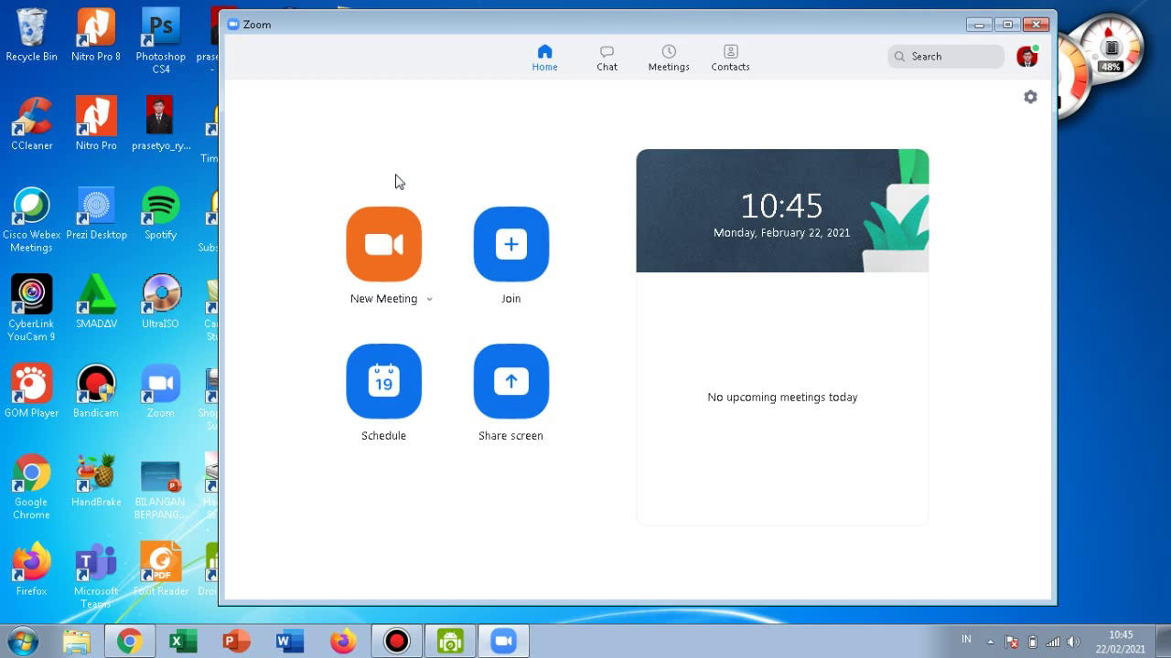
Start an instant New Meeting from the Home tab as host.
{"action": "left_click", "coordinate": [386, 258]}
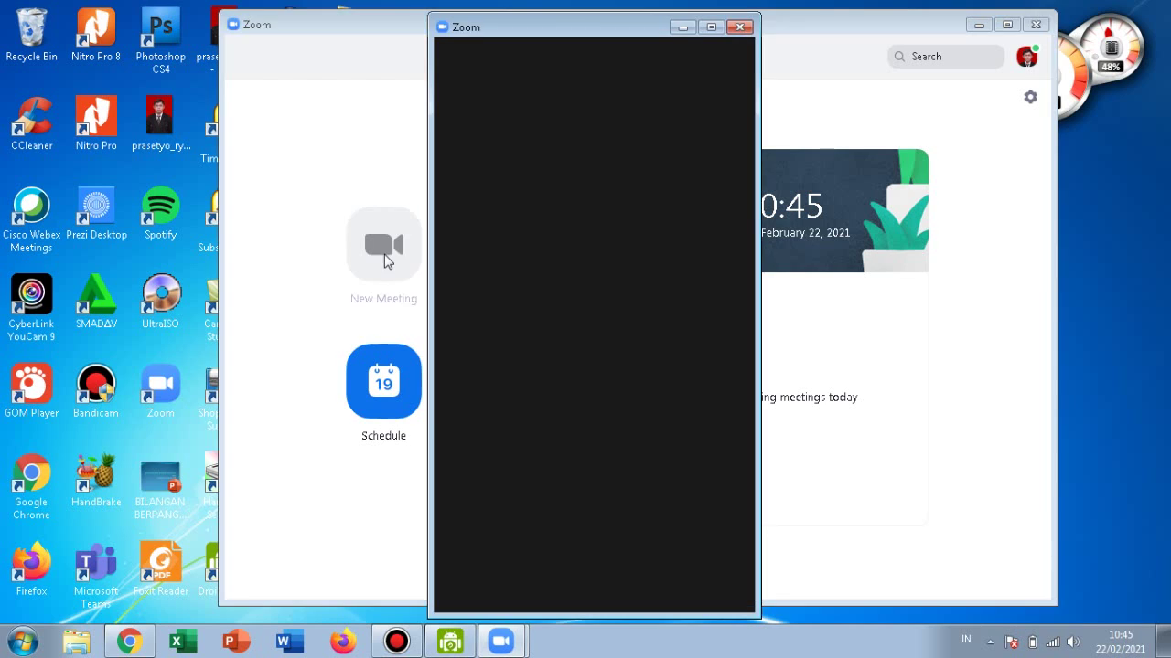
Maximize the meeting, join computer audio, and pass the speaker and microphone test.
{"action": "left_click", "coordinate": [709, 28]}
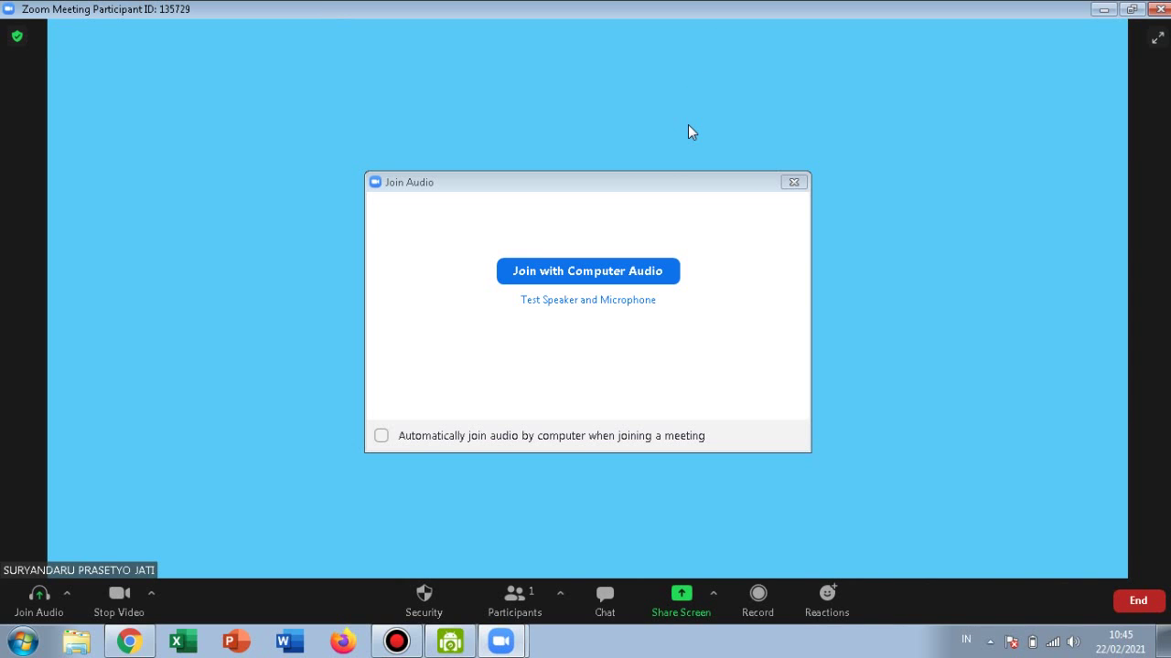
{"action": "left_click", "coordinate": [634, 274]}
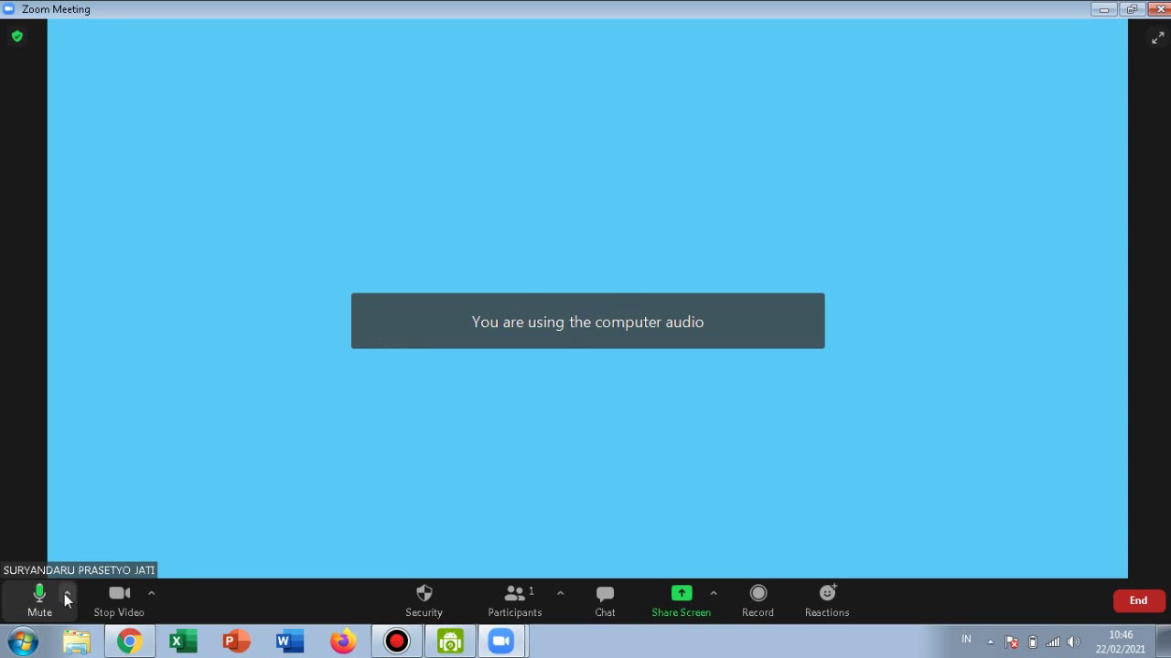
{"action": "left_click", "coordinate": [67, 593]}
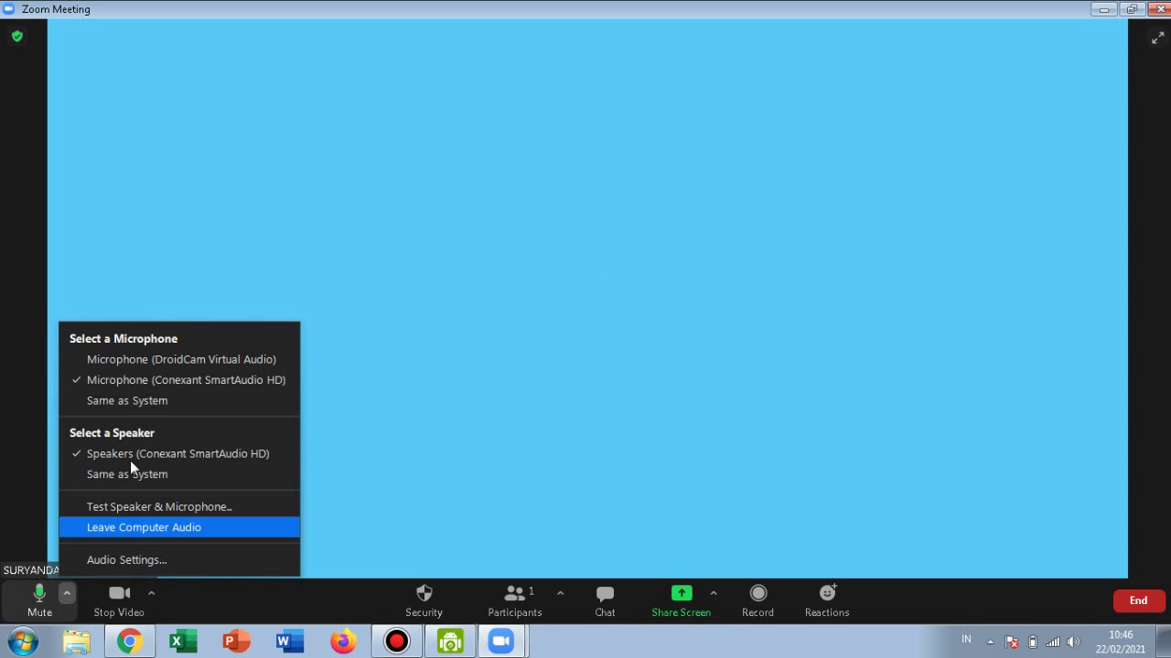
{"action": "left_click", "coordinate": [134, 506]}
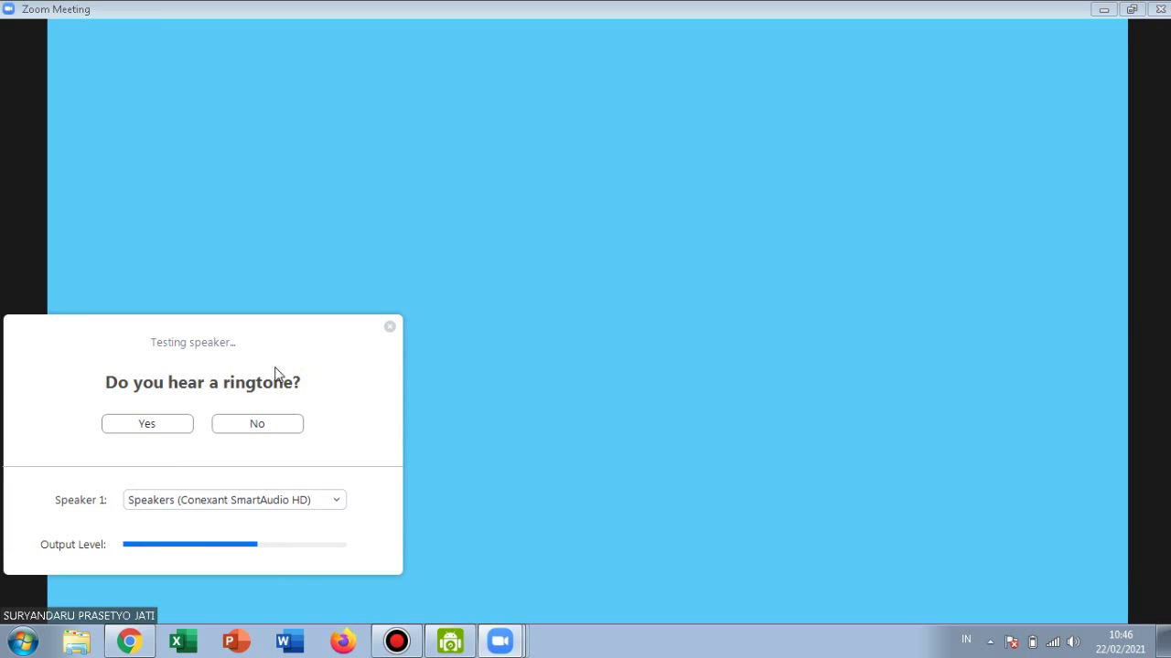
{"action": "left_click", "coordinate": [166, 424]}
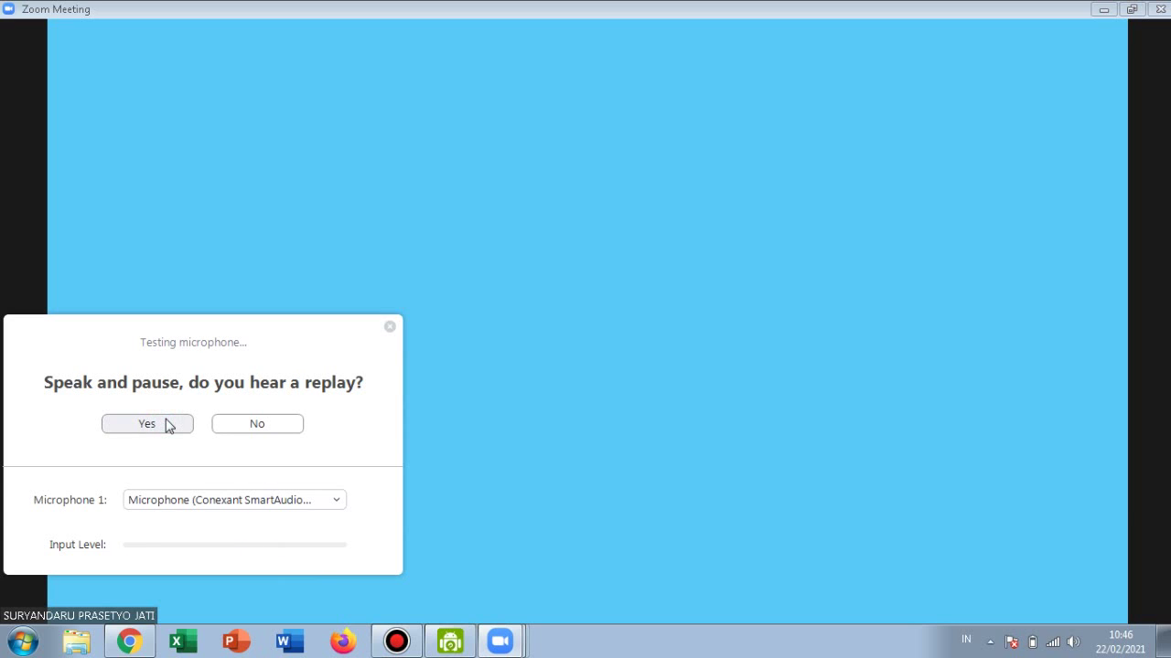
{"action": "left_click", "coordinate": [177, 429]}
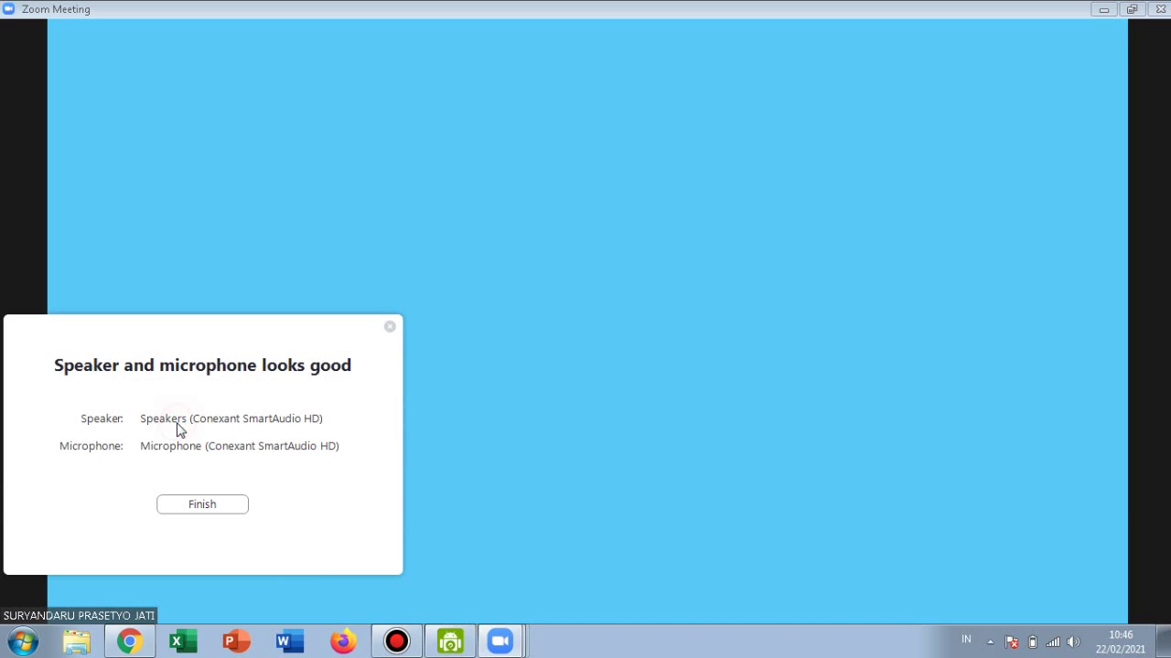
{"action": "left_click", "coordinate": [228, 507]}
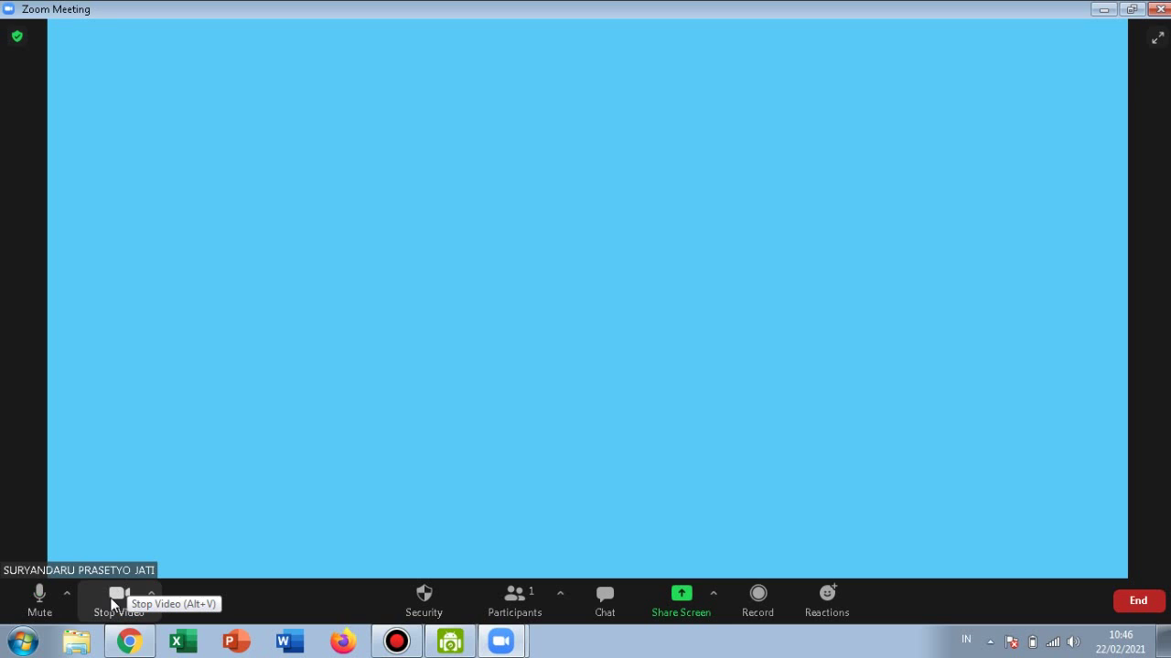
{"action": "left_click", "coordinate": [151, 595]}
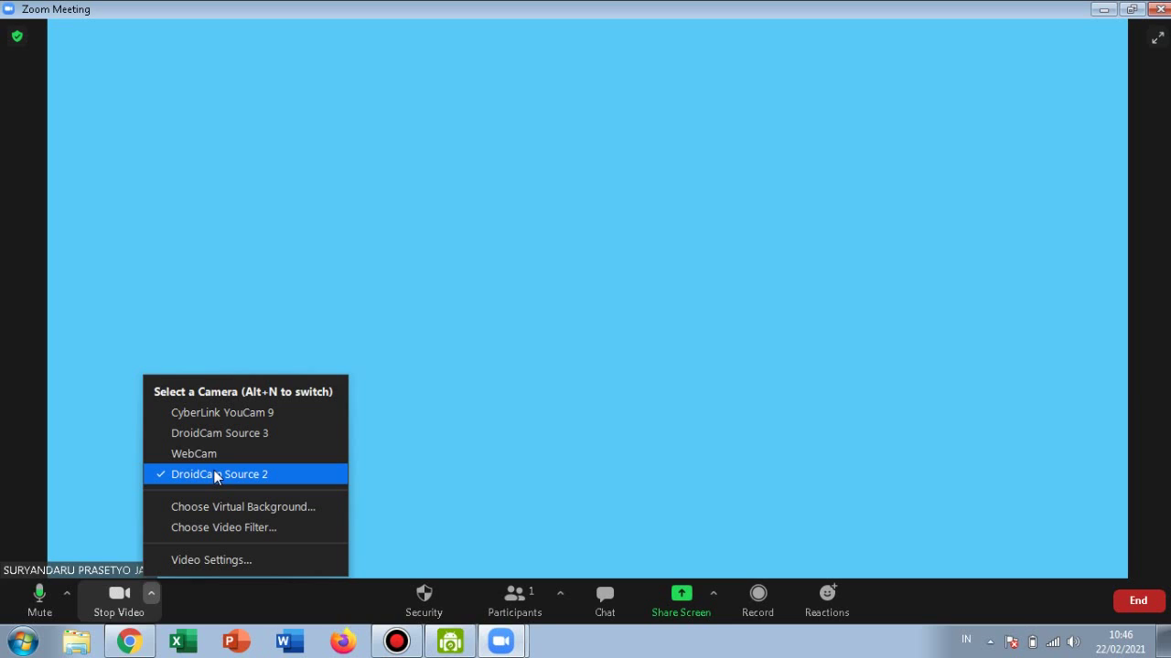
{"action": "left_click", "coordinate": [216, 475]}
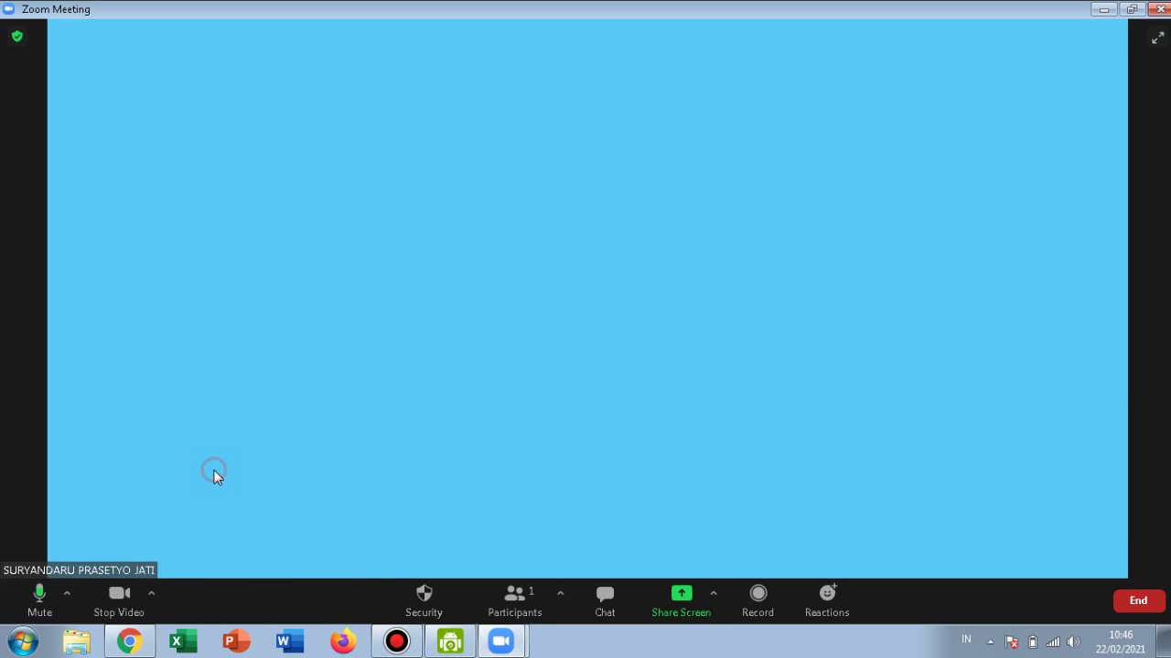
{"action": "left_click", "coordinate": [408, 645]}
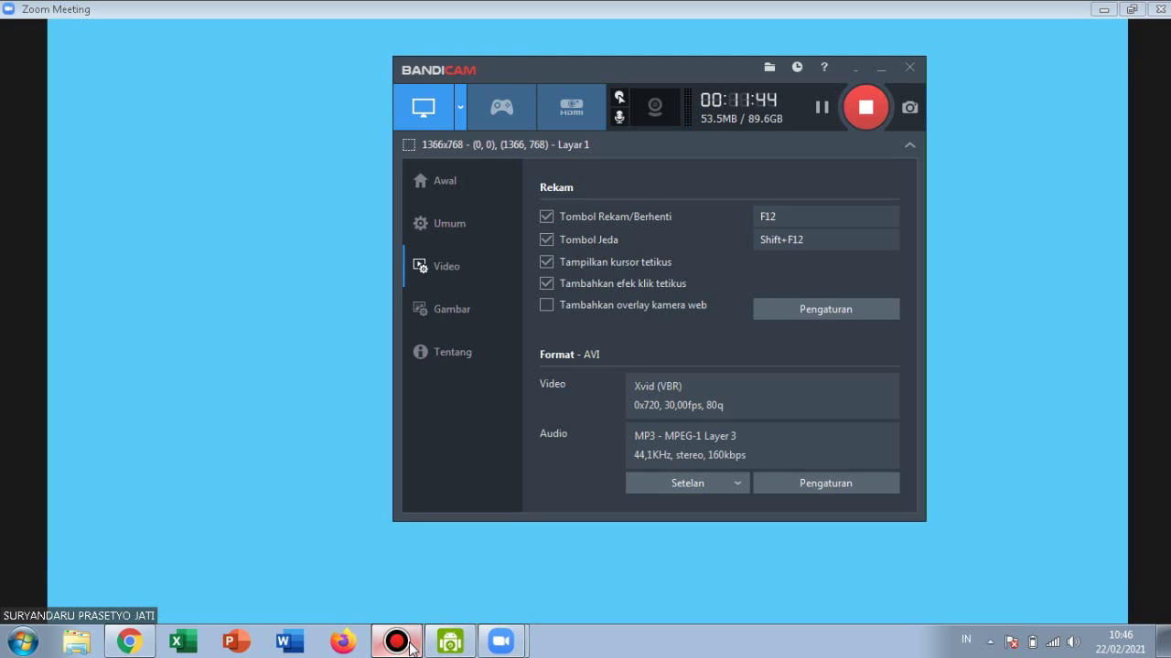
{"action": "left_click", "coordinate": [409, 645]}
{"action": "mouse_move", "coordinate": [416, 480]}
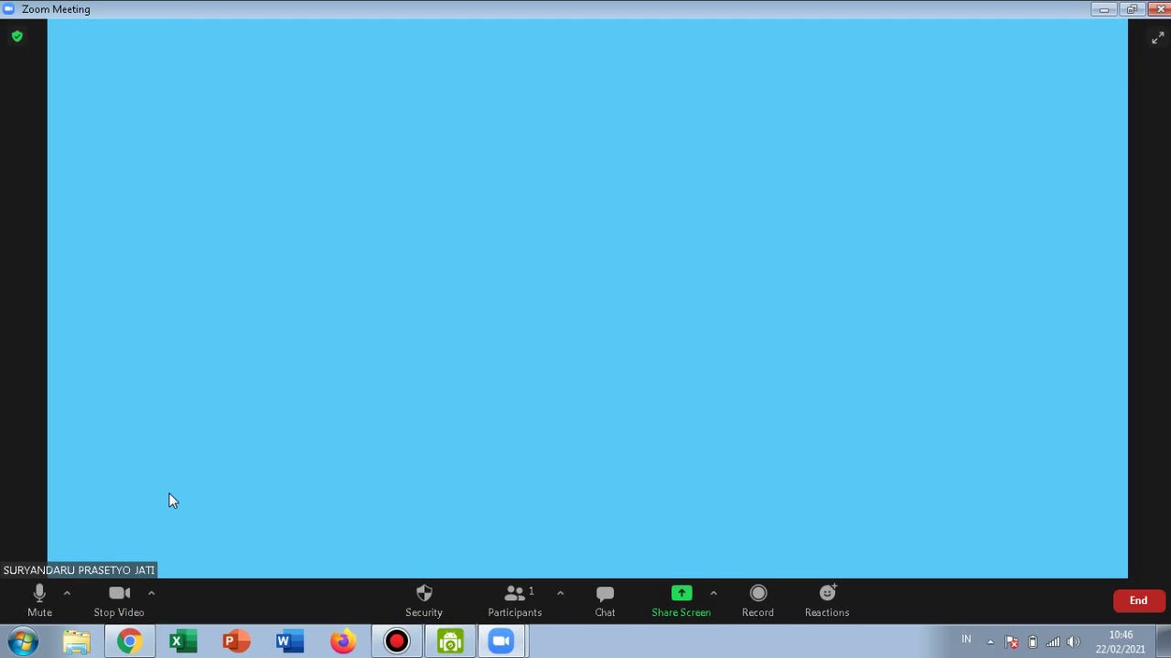
Record the meeting briefly, stop the recording, and bring up the share picker.
{"action": "left_click", "coordinate": [763, 601]}
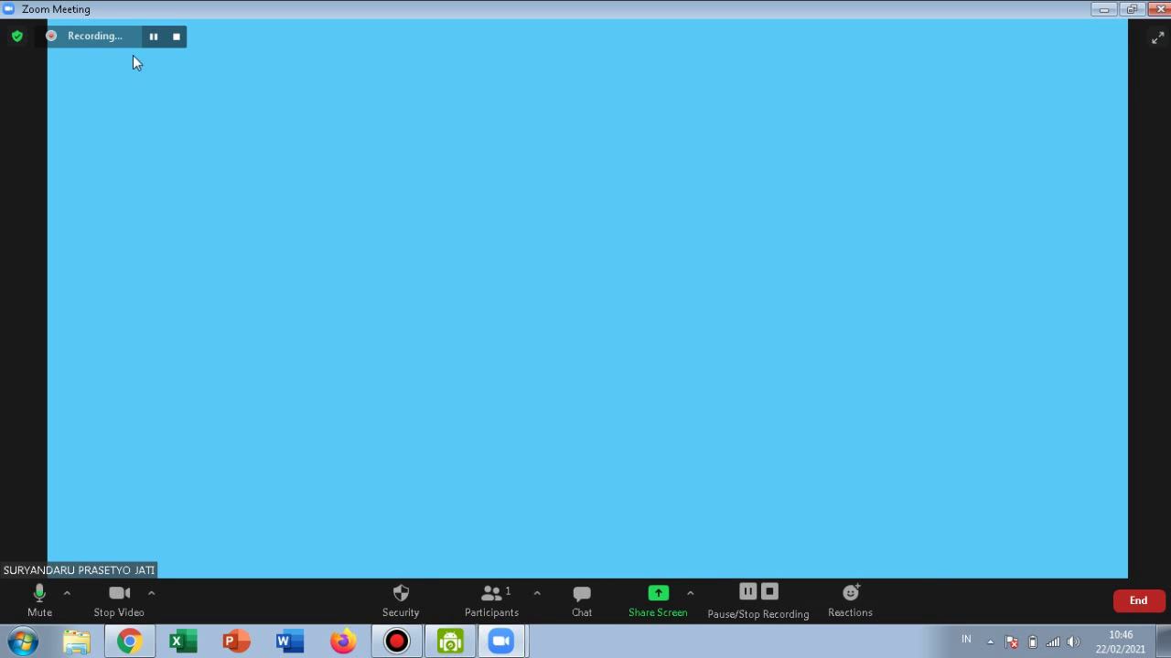
{"action": "left_click", "coordinate": [176, 36]}
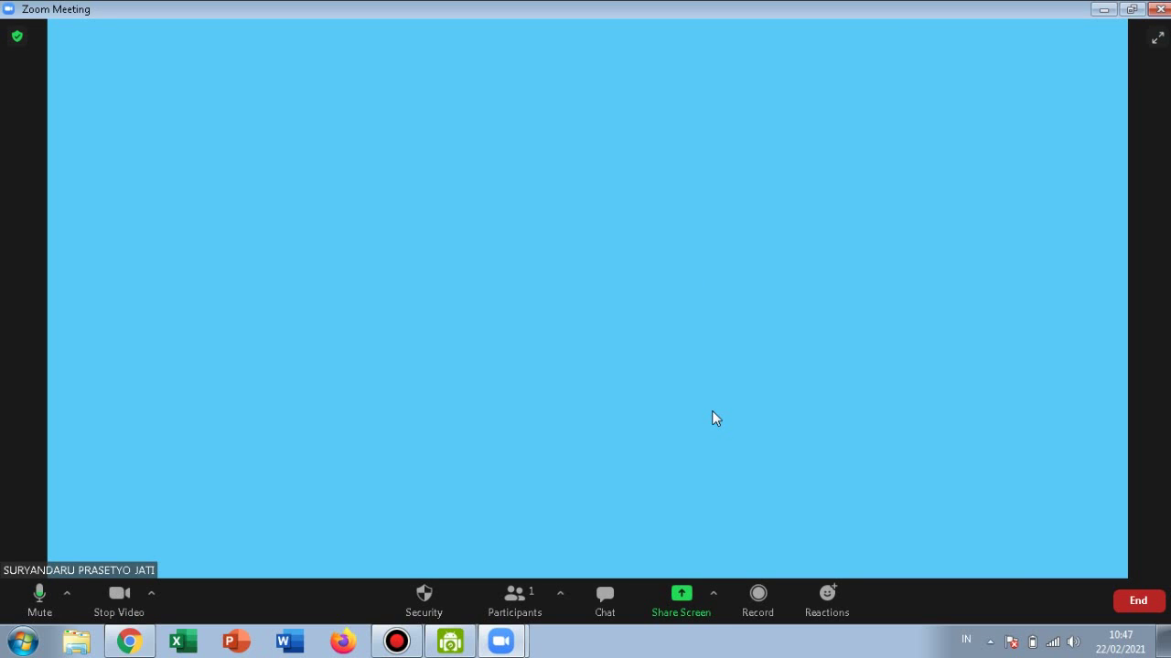
{"action": "left_click", "coordinate": [685, 602]}
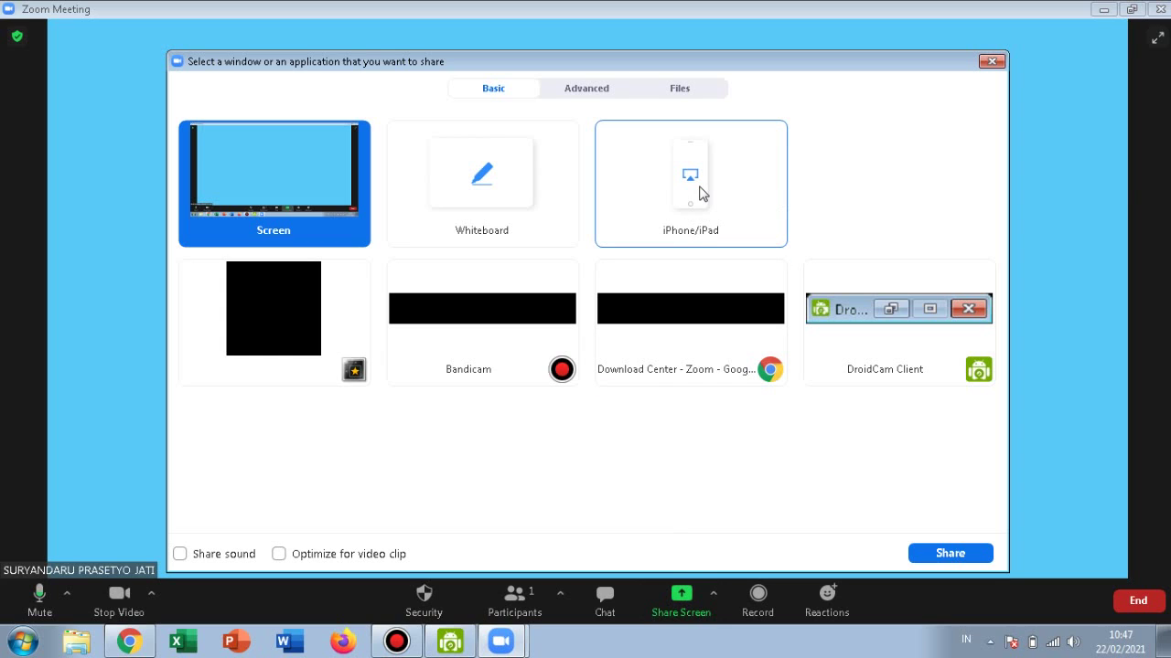
Share the Whiteboard, draw a freehand line across it, then close it.
{"action": "left_click", "coordinate": [542, 202]}
{"action": "double_click", "coordinate": [541, 202]}
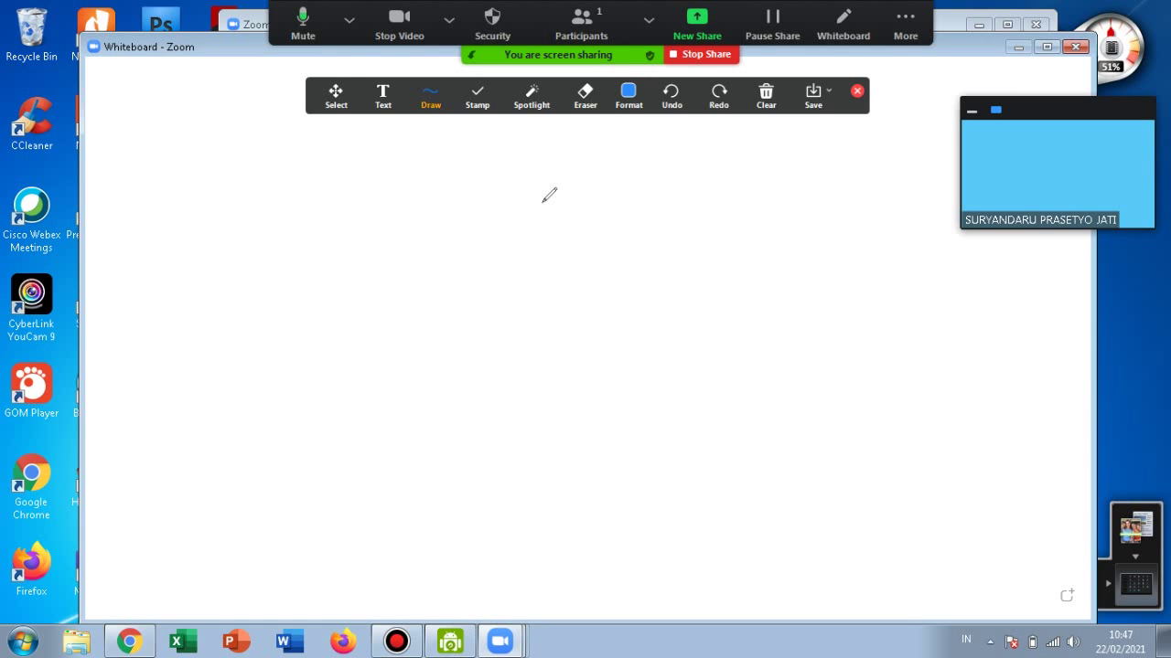
{"action": "mouse_move", "coordinate": [418, 220]}
{"action": "left_mouse_down"}
{"action": "mouse_move", "coordinate": [469, 236]}
{"action": "mouse_move", "coordinate": [494, 285]}
{"action": "mouse_move", "coordinate": [719, 303]}
{"action": "mouse_move", "coordinate": [712, 293]}
{"action": "left_mouse_up"}
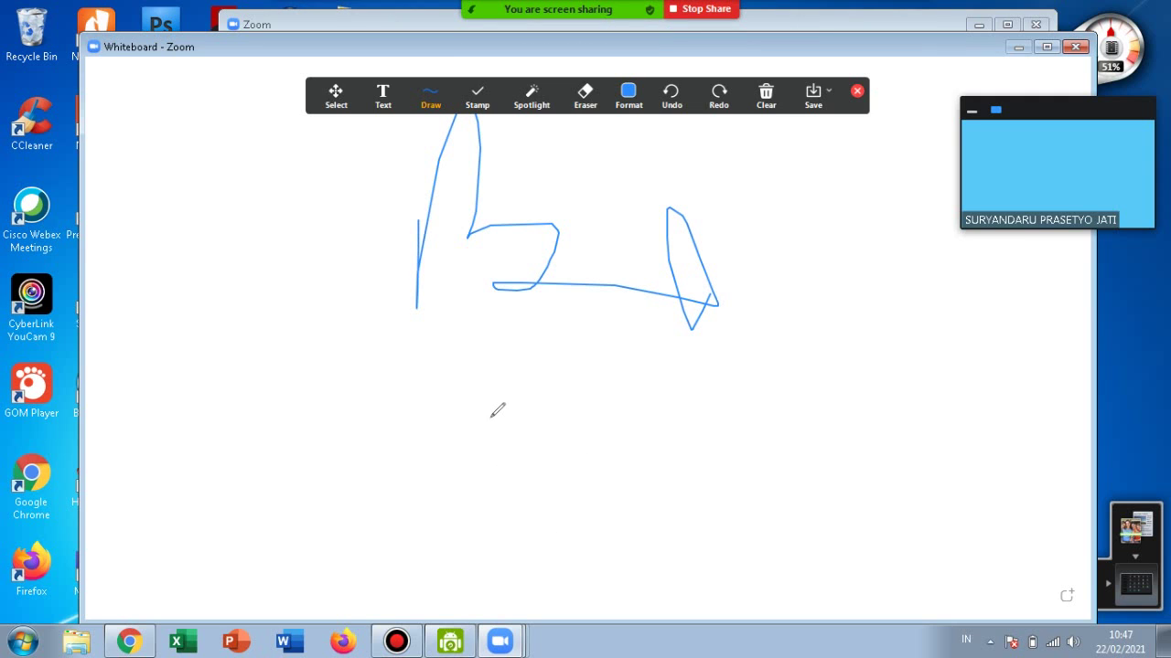
{"action": "left_click", "coordinate": [1075, 47]}
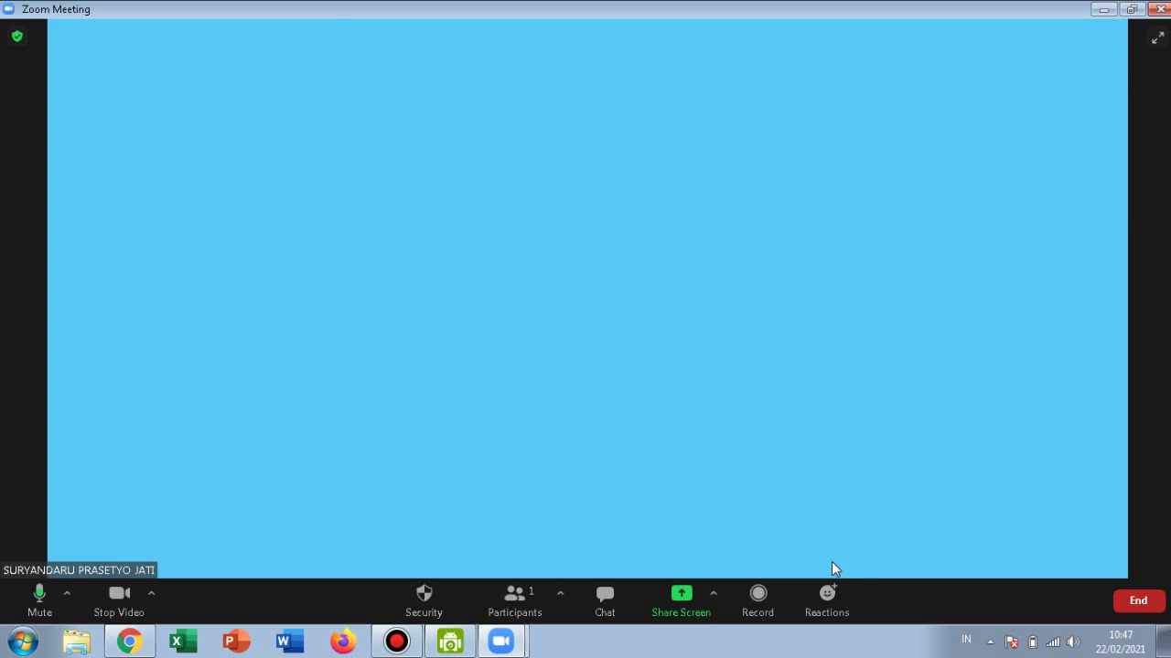
{"action": "left_click", "coordinate": [828, 598]}
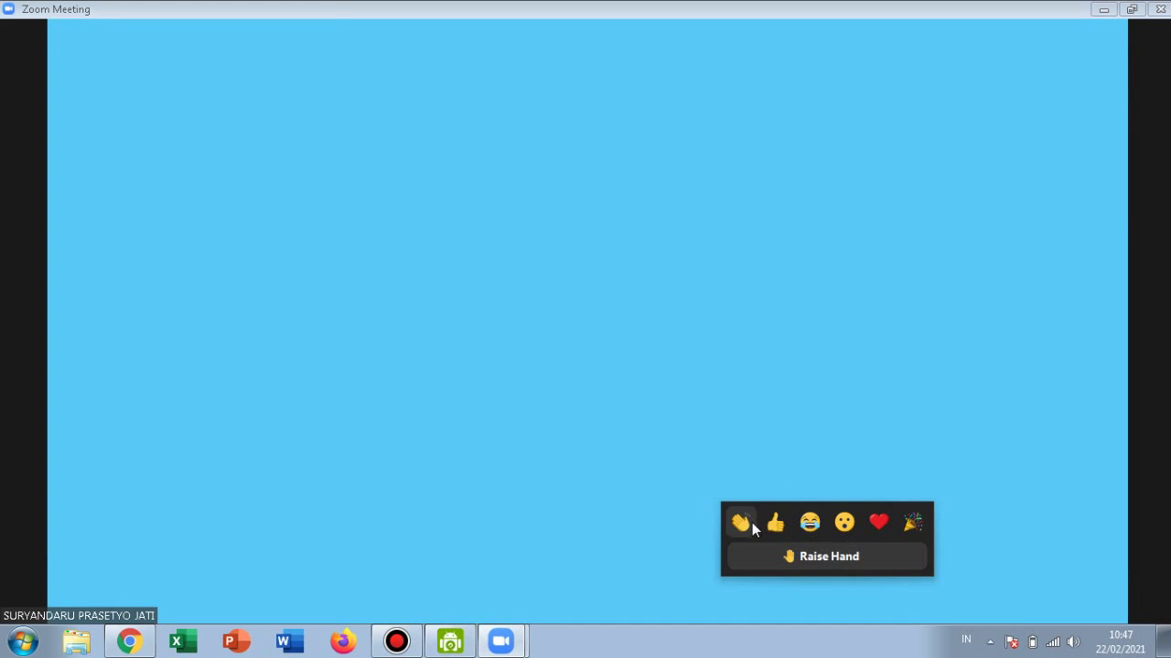
{"action": "left_click", "coordinate": [788, 431]}
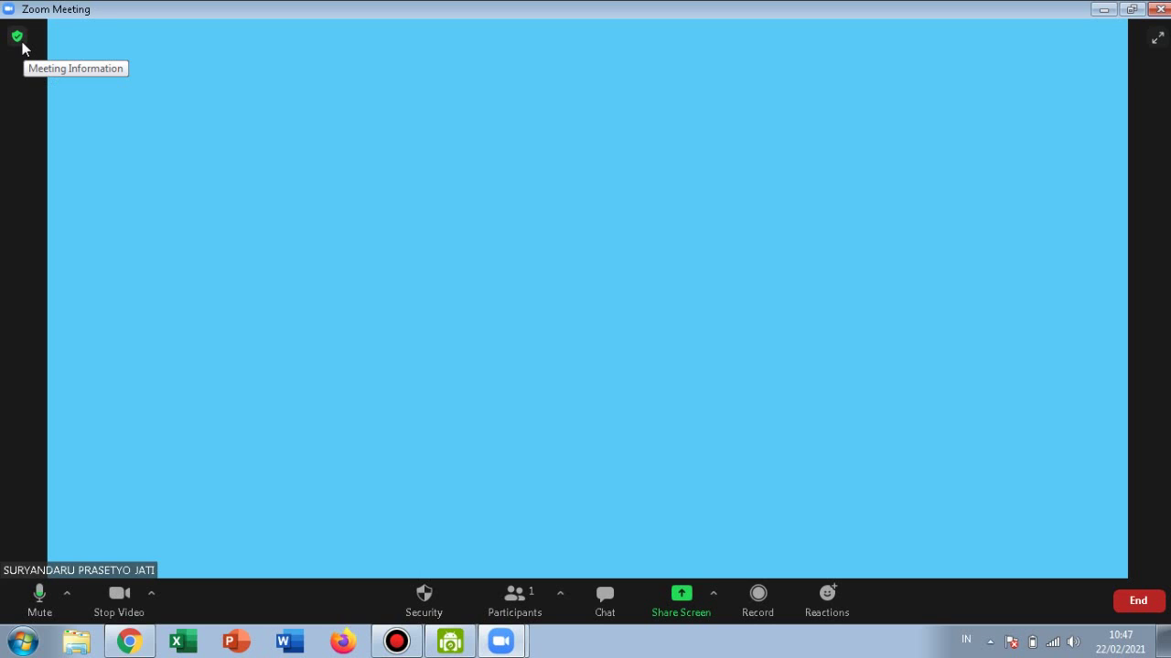
Open the meeting info panel, briefly check Settings, and copy the invite link.
{"action": "left_click", "coordinate": [20, 41]}
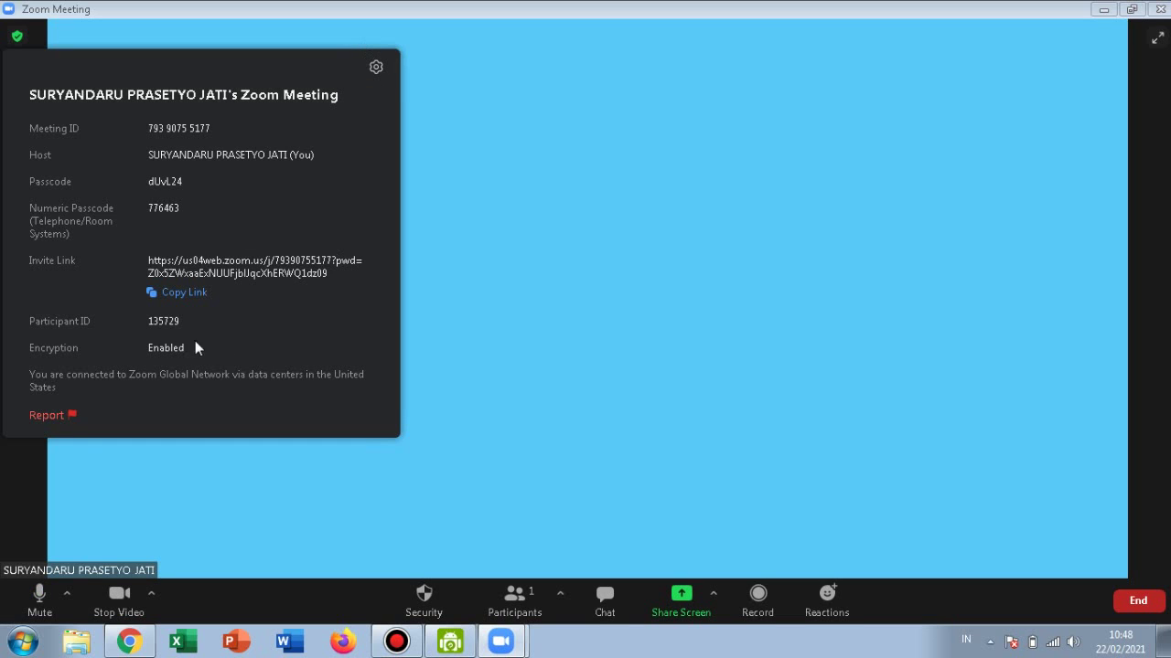
{"action": "left_click", "coordinate": [375, 68]}
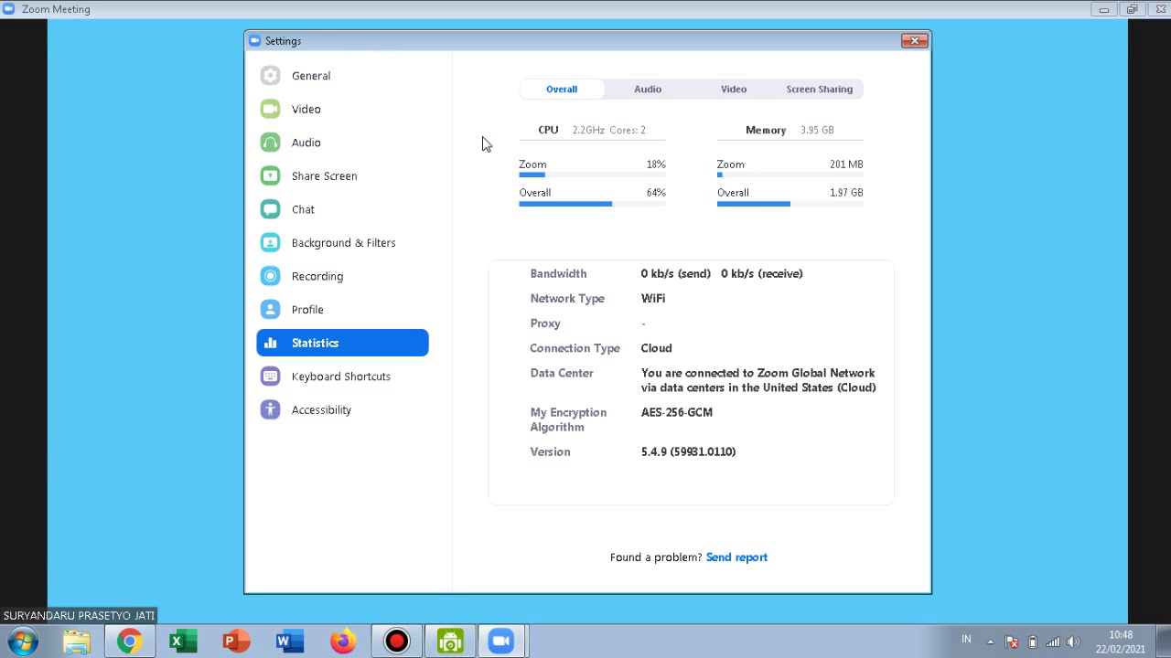
{"action": "left_click", "coordinate": [919, 45]}
{"action": "left_click", "coordinate": [17, 36]}
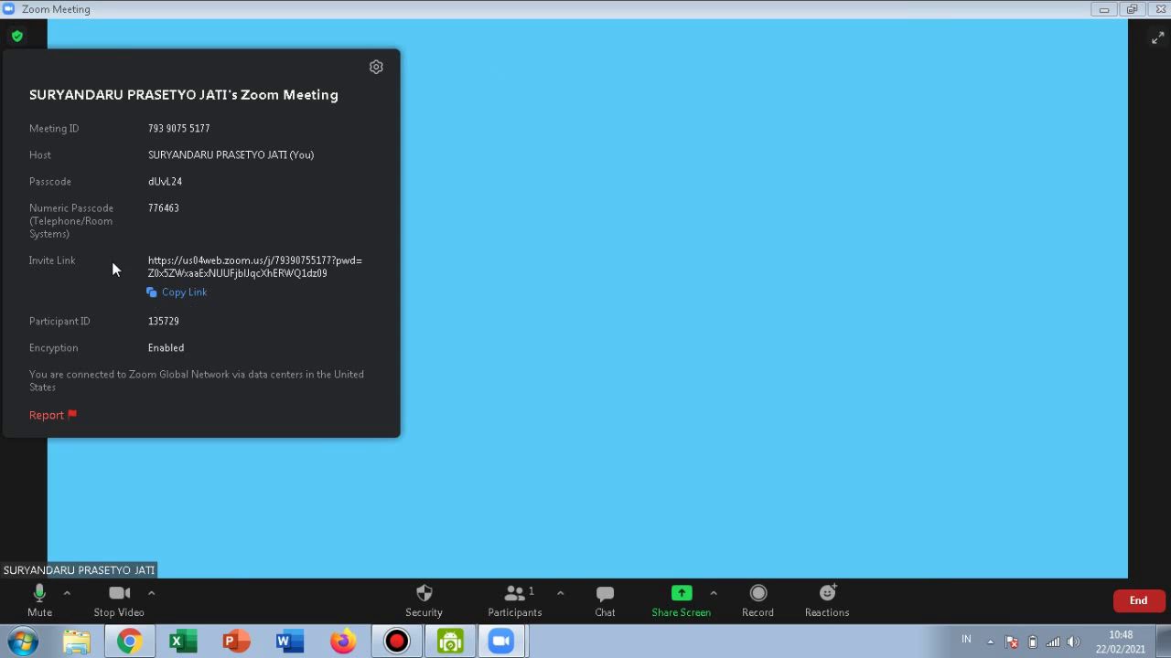
{"action": "left_click", "coordinate": [170, 293]}
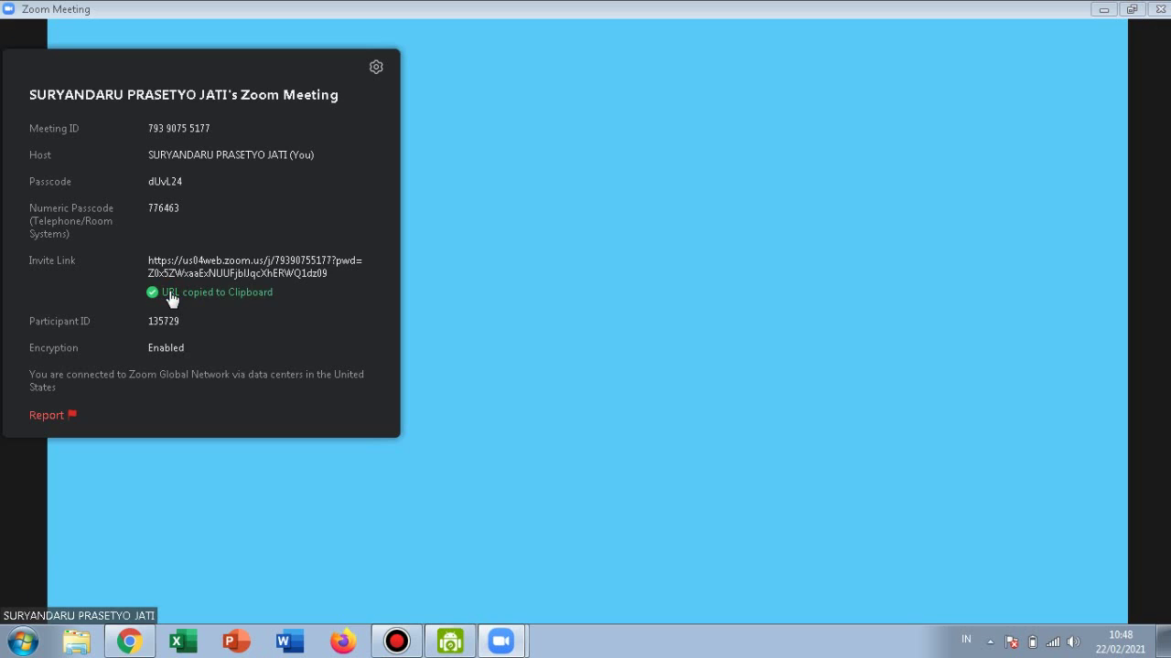
Look through the Statistics, Audio and Video settings pages, then close Settings.
{"action": "left_click", "coordinate": [377, 67]}
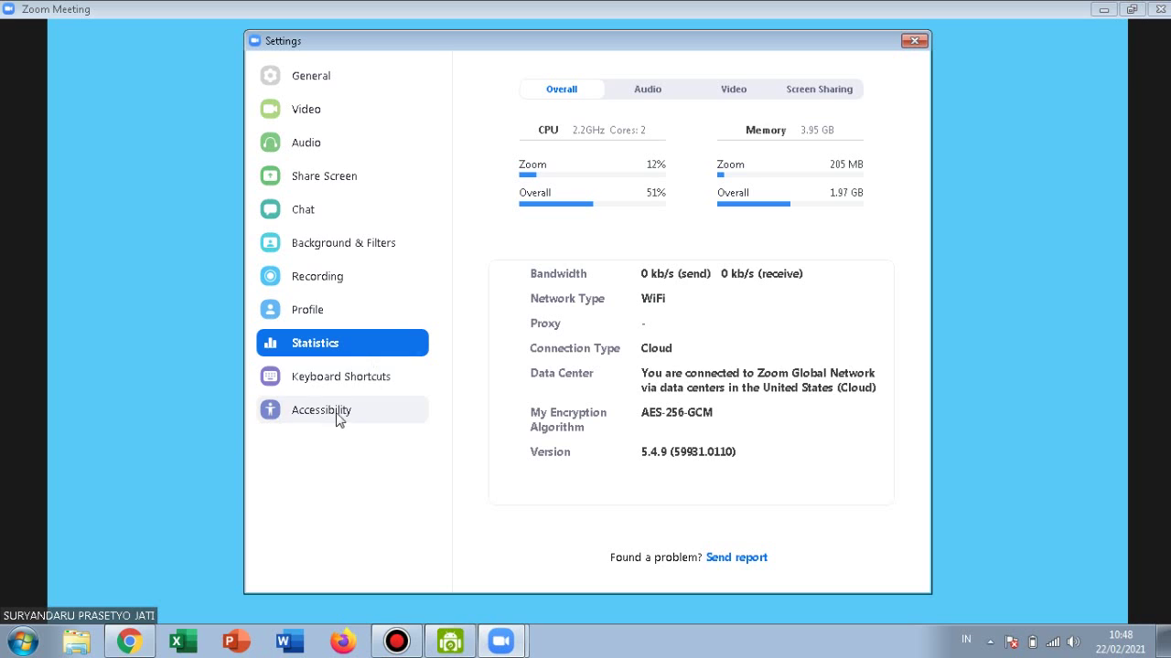
{"action": "left_click", "coordinate": [373, 139]}
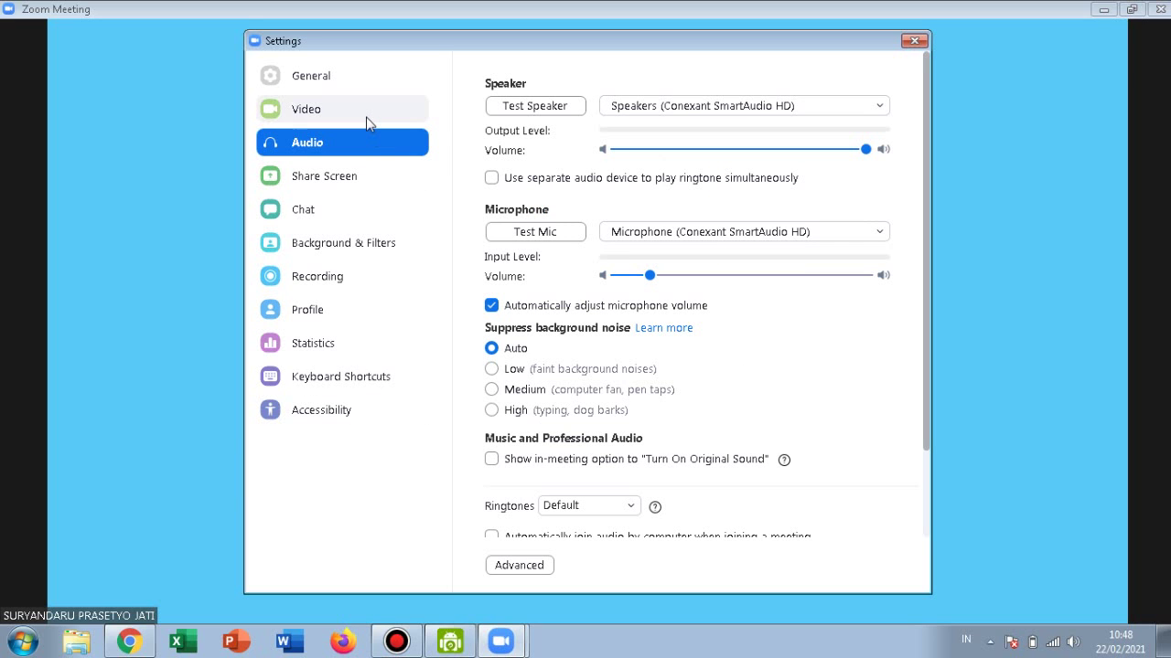
{"action": "left_click", "coordinate": [368, 124]}
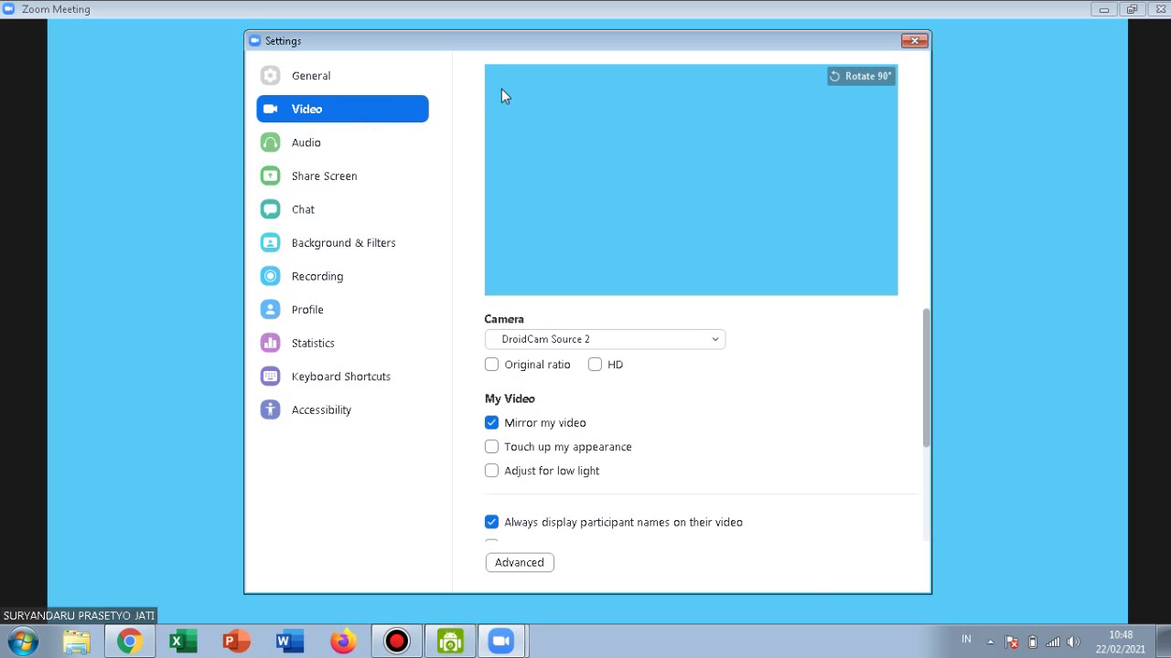
{"action": "mouse_move", "coordinate": [764, 26]}
{"action": "left_click", "coordinate": [914, 41]}
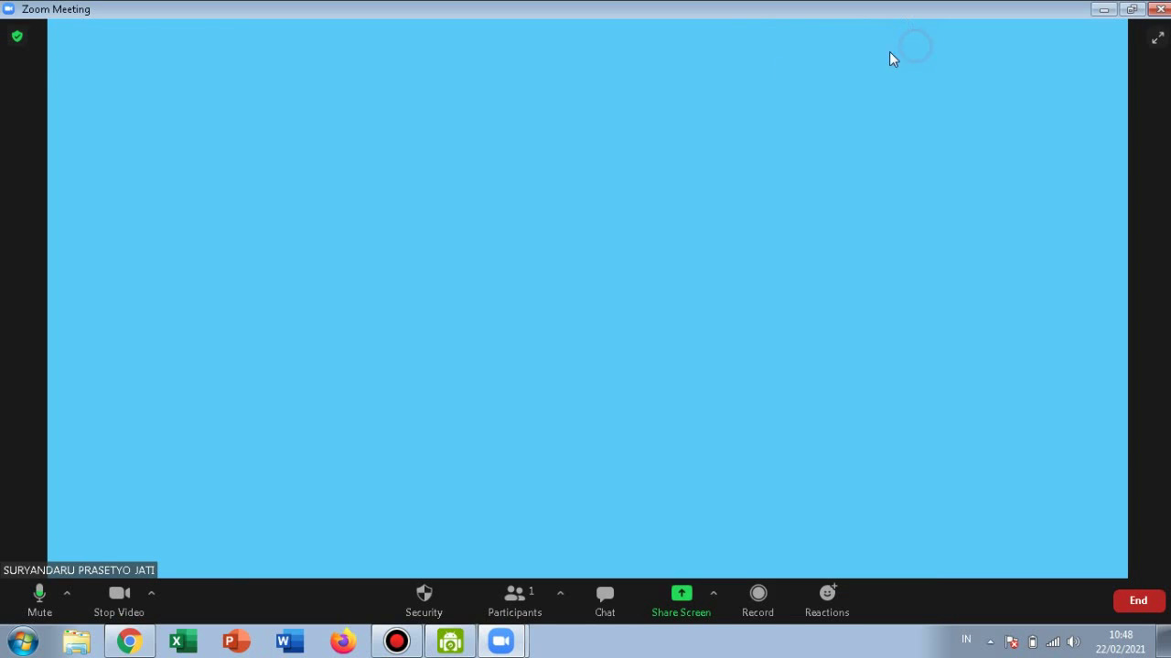